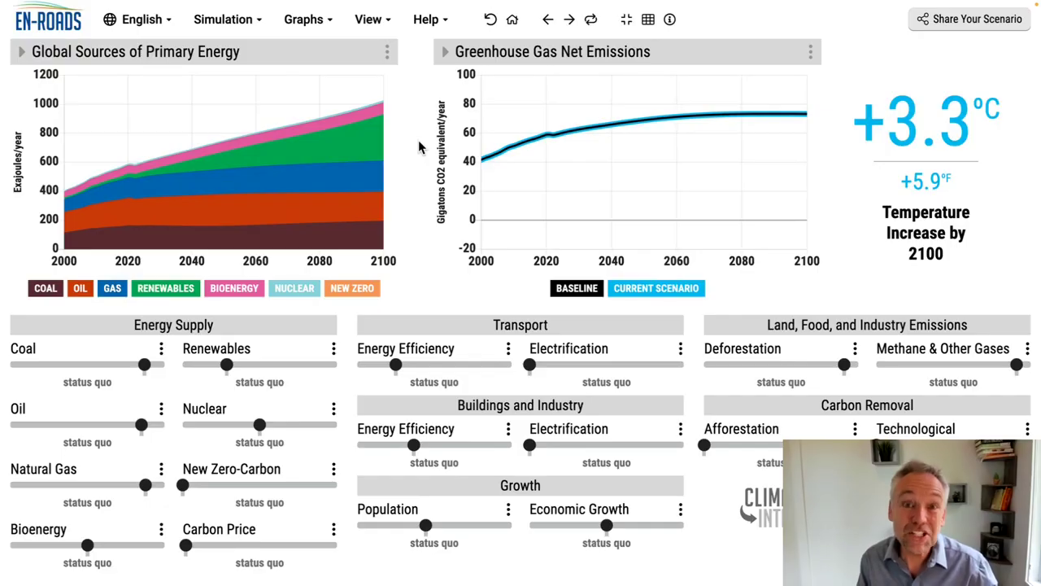
- Replace the Global Sources of Primary Energy graph with the Gross World Product graph
click(276, 70)
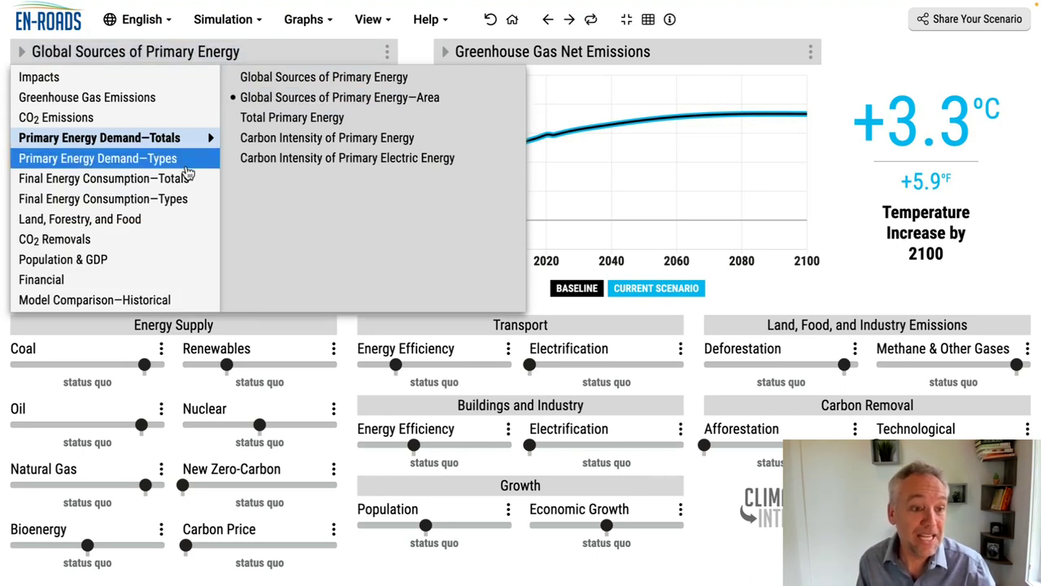
mouse_move(149, 262)
click(301, 118)
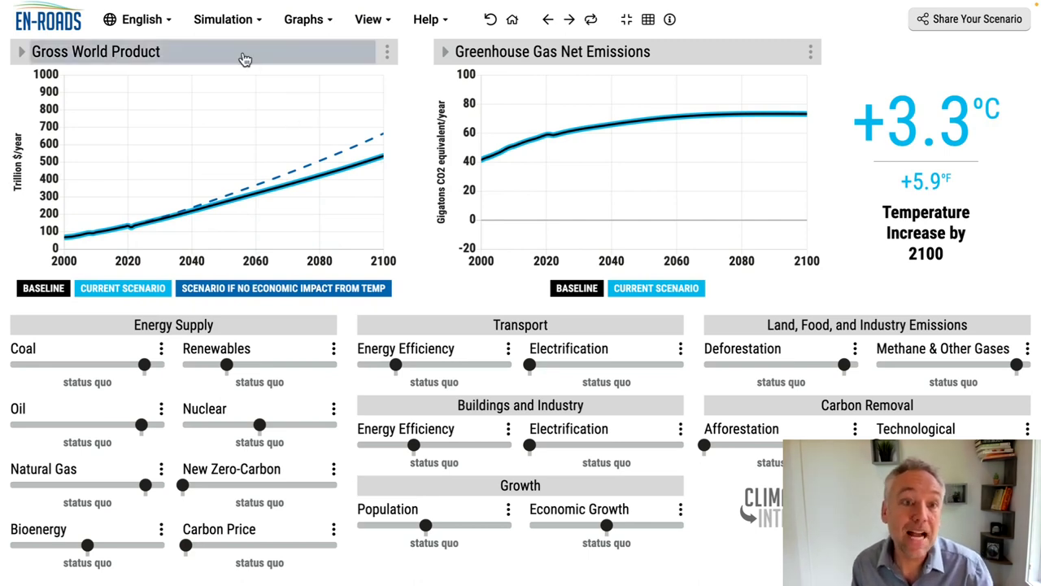
- Open the simulation assumptions and expand the Economic impact of climate change settings
click(233, 22)
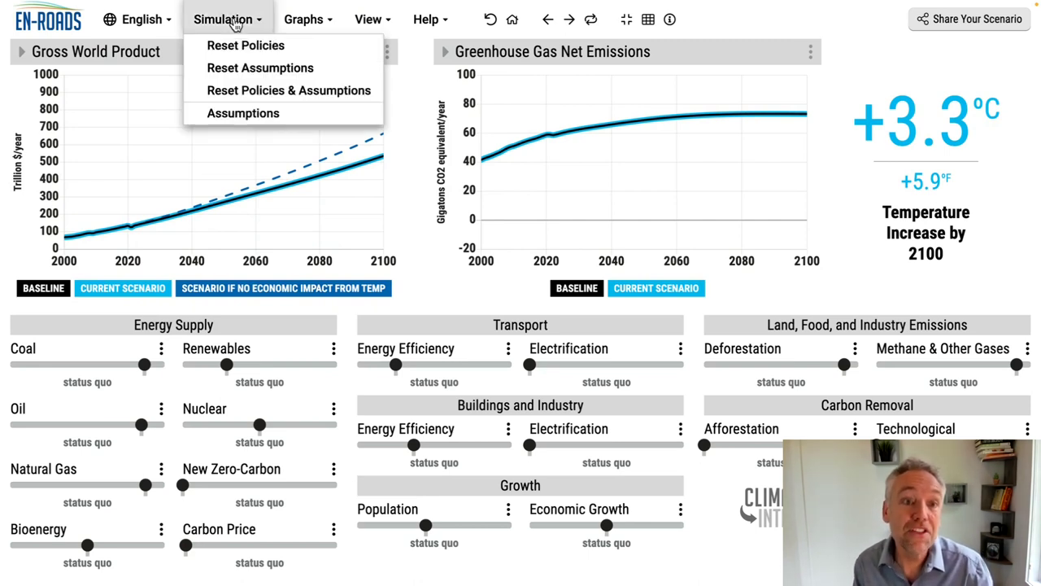
click(255, 116)
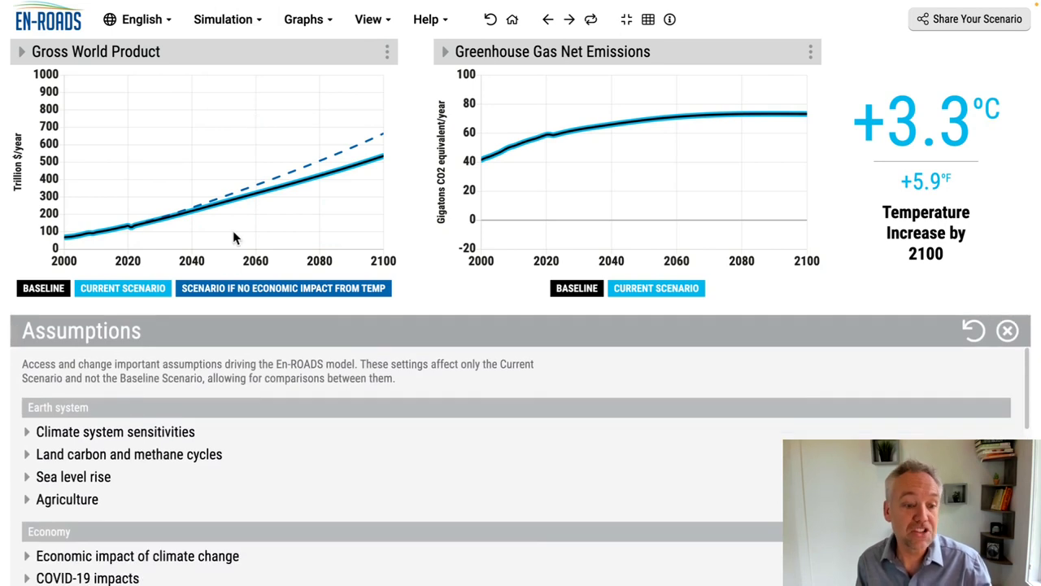
click(65, 559)
scroll(262, 492, down, 3)
scroll(262, 493, down, 2)
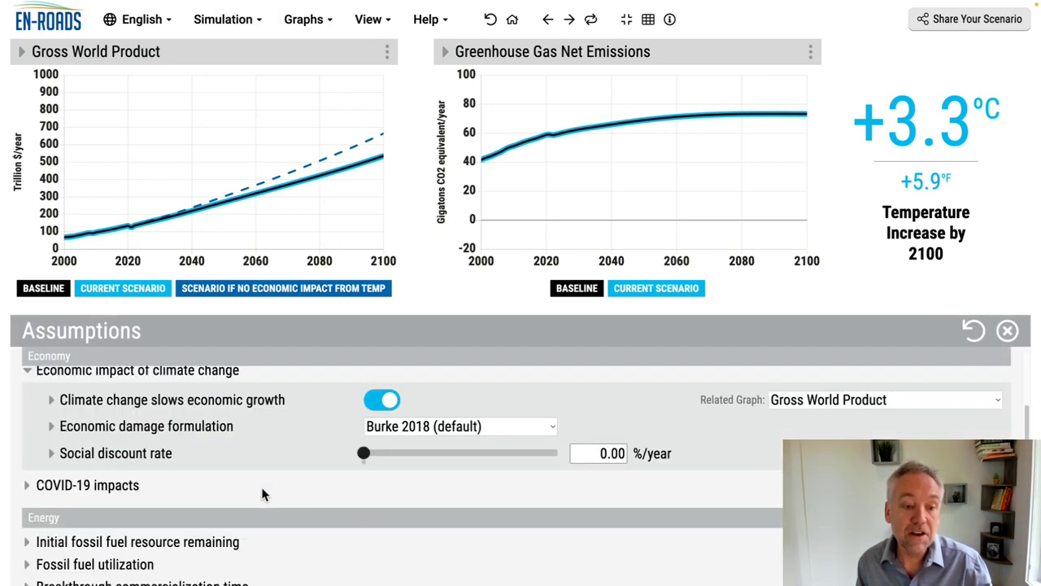
scroll(261, 488, up, 1)
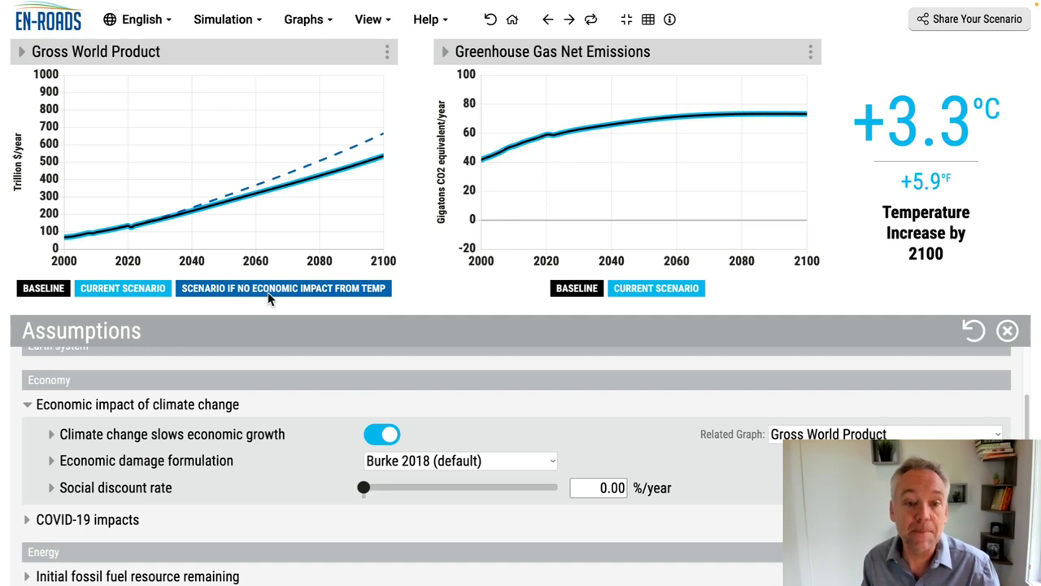
- Switch the "Climate change slows economic growth" assumption off and on repeatedly to compare both scenarios, leaving it off
click(379, 435)
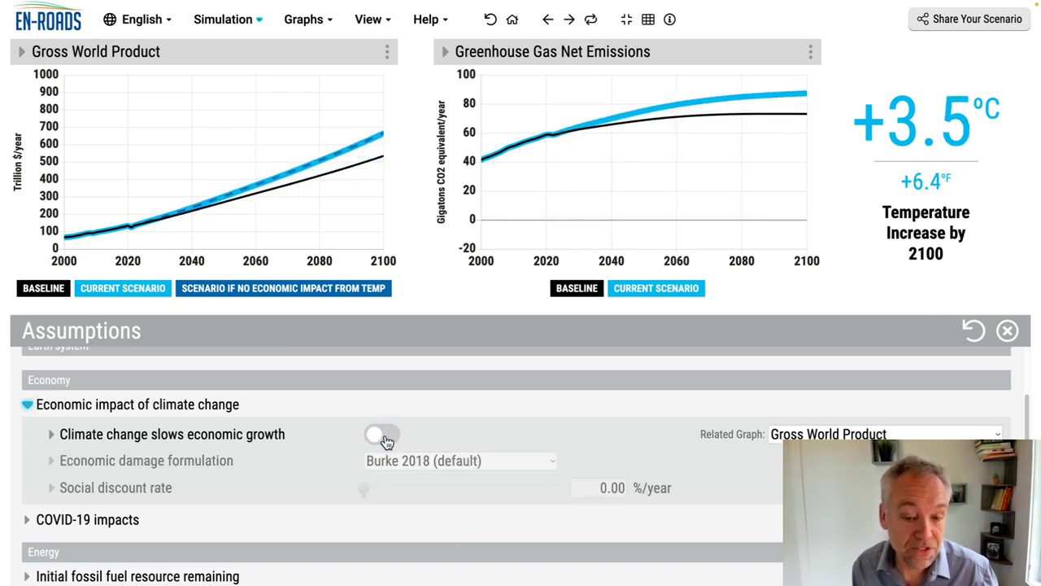
click(385, 438)
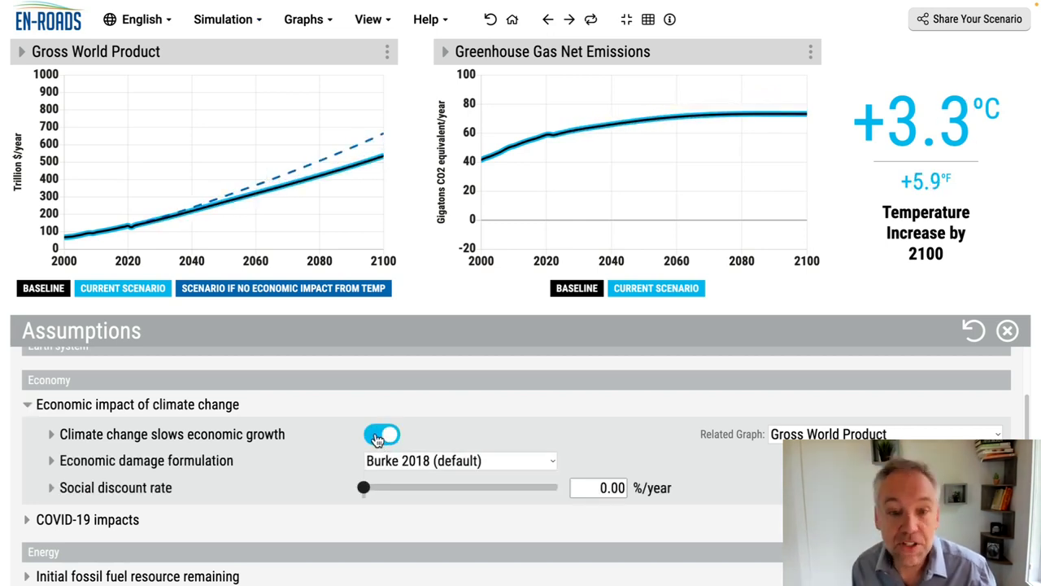
click(389, 438)
click(390, 438)
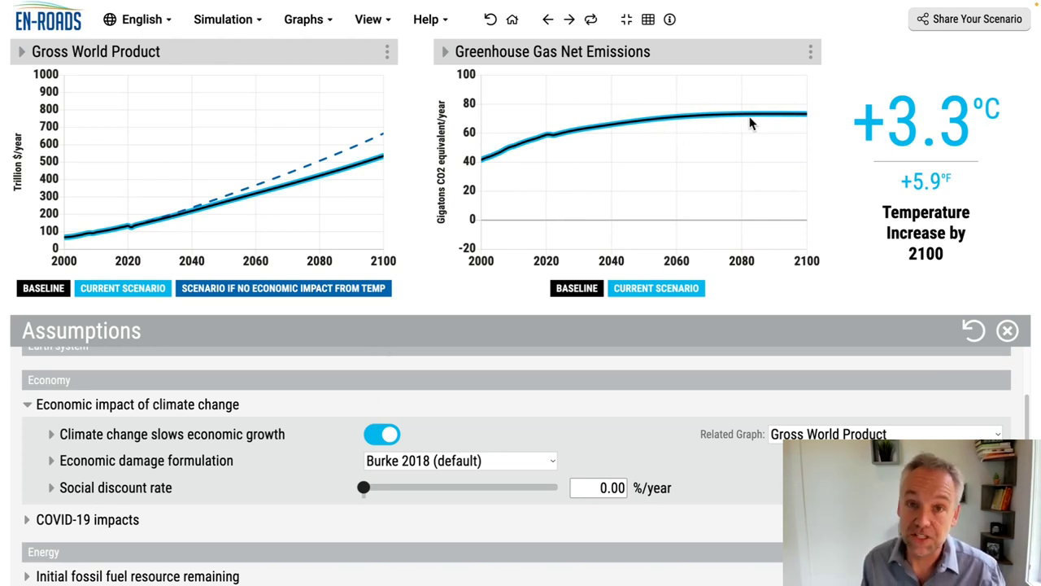
click(373, 438)
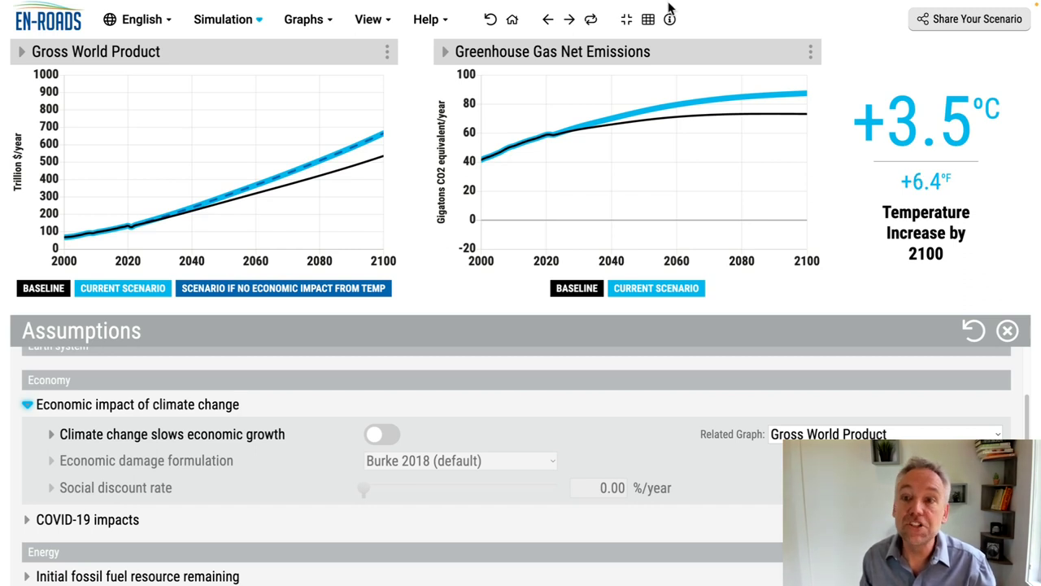
- Display the Final Energy Consumption graph from the mini graphs and compare it with "Climate change slows economic growth" on and off
click(648, 20)
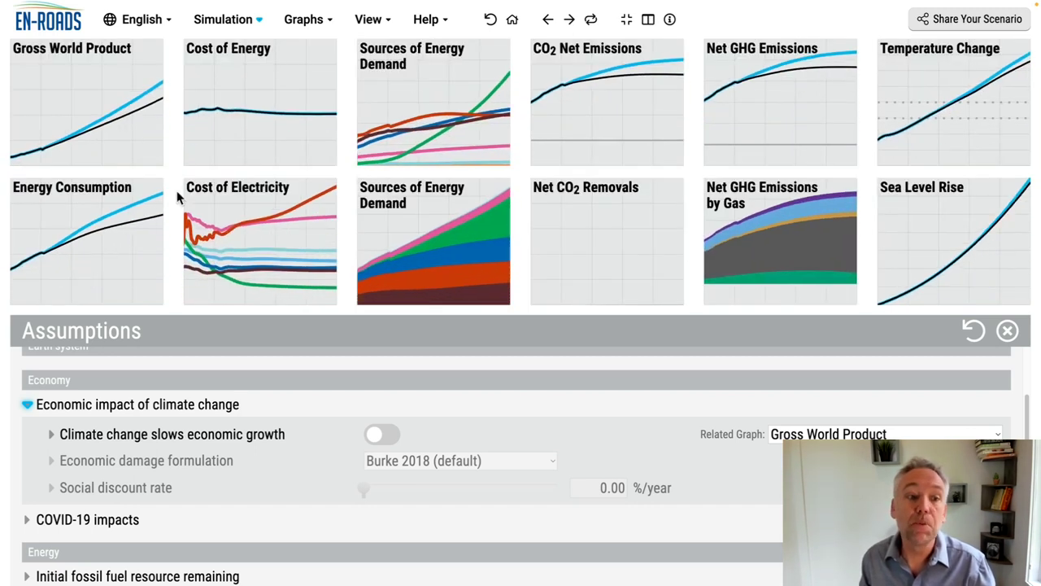
click(128, 231)
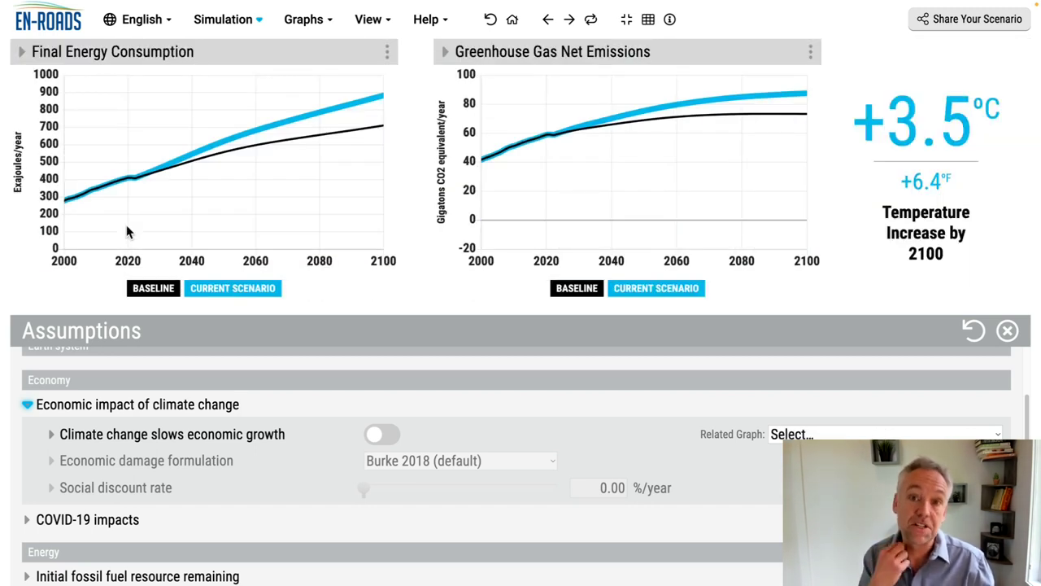
click(392, 438)
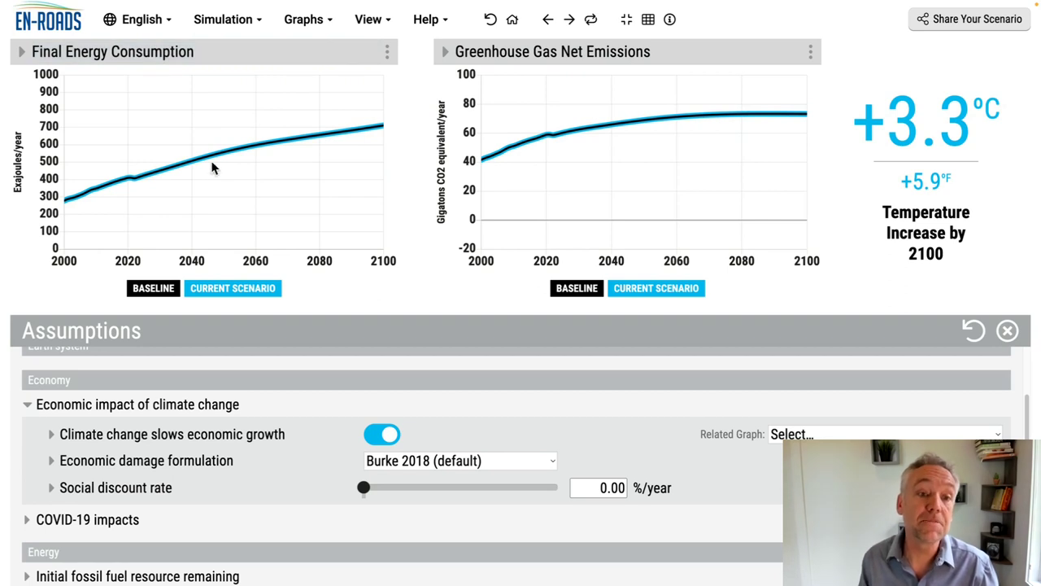
click(375, 437)
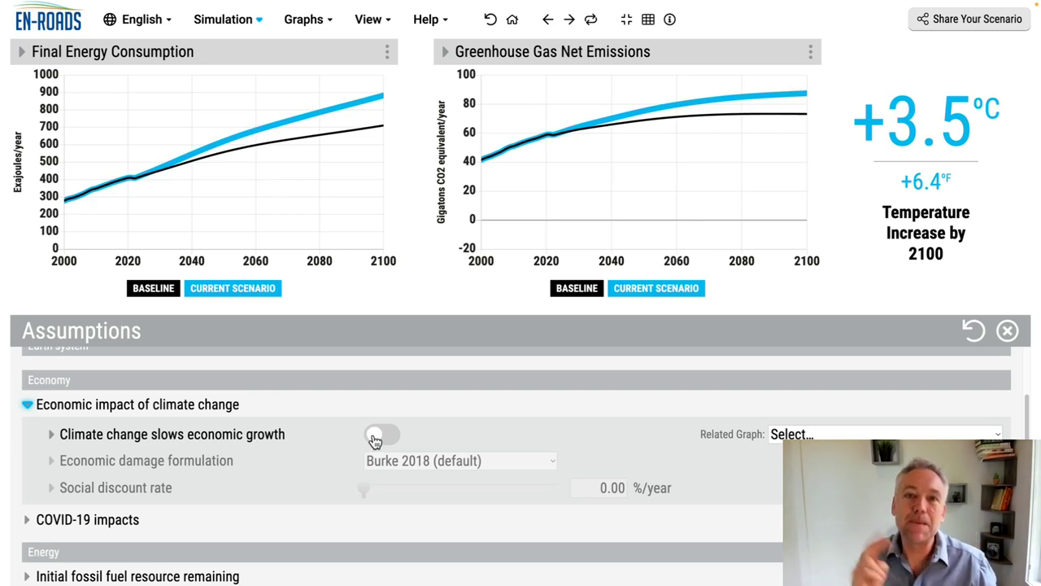
- Reset the scenario and graphs to their defaults, and show Gross World Product in place of Global Sources of Primary Energy
click(489, 19)
click(512, 19)
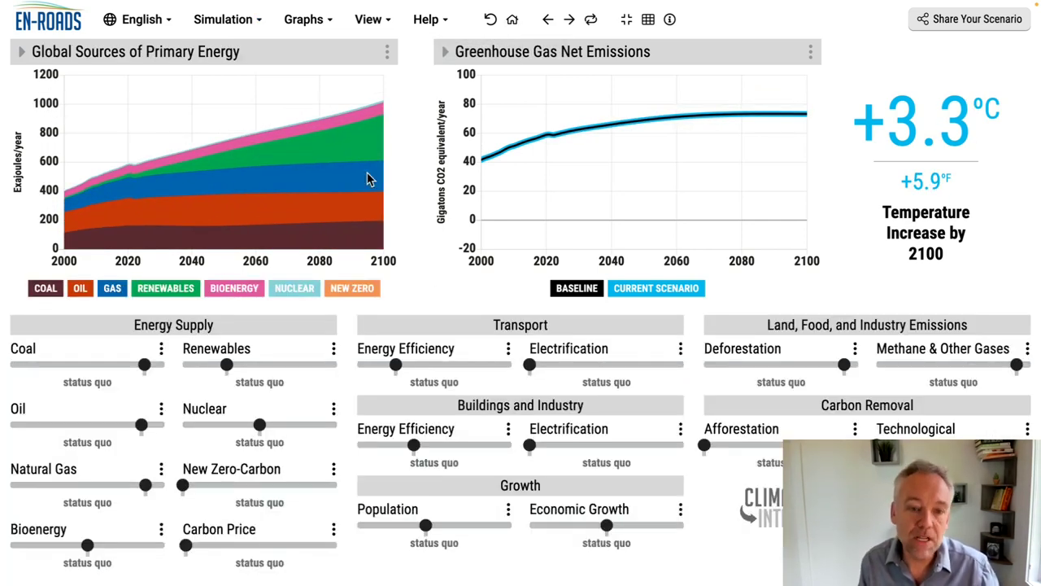
click(238, 60)
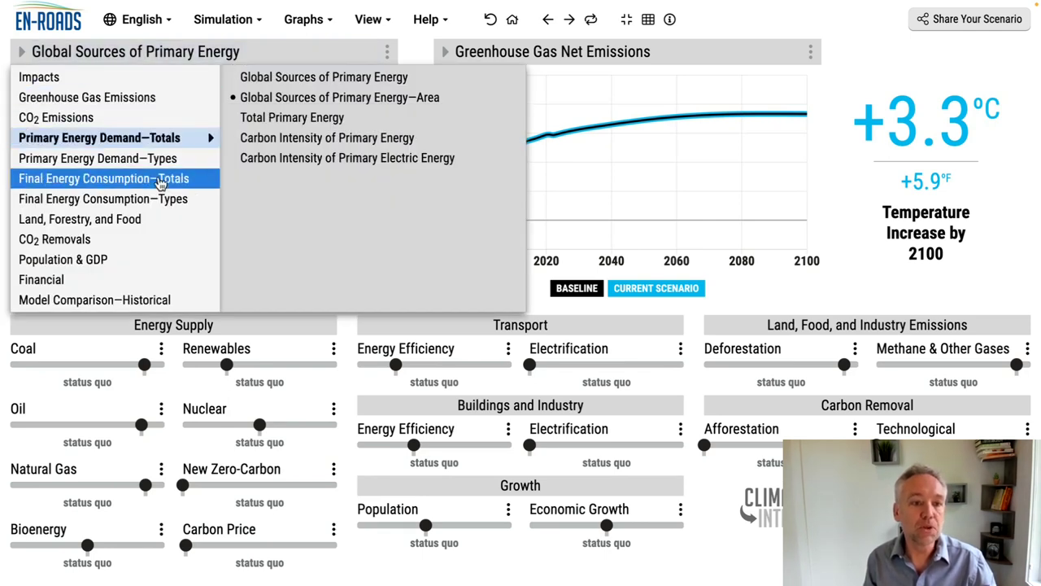
mouse_move(163, 259)
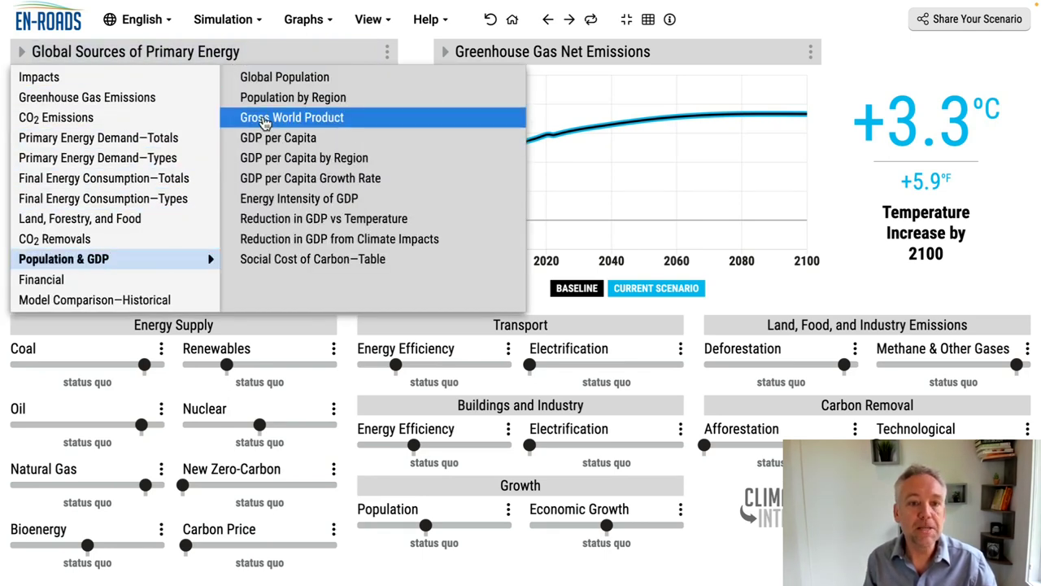
click(262, 117)
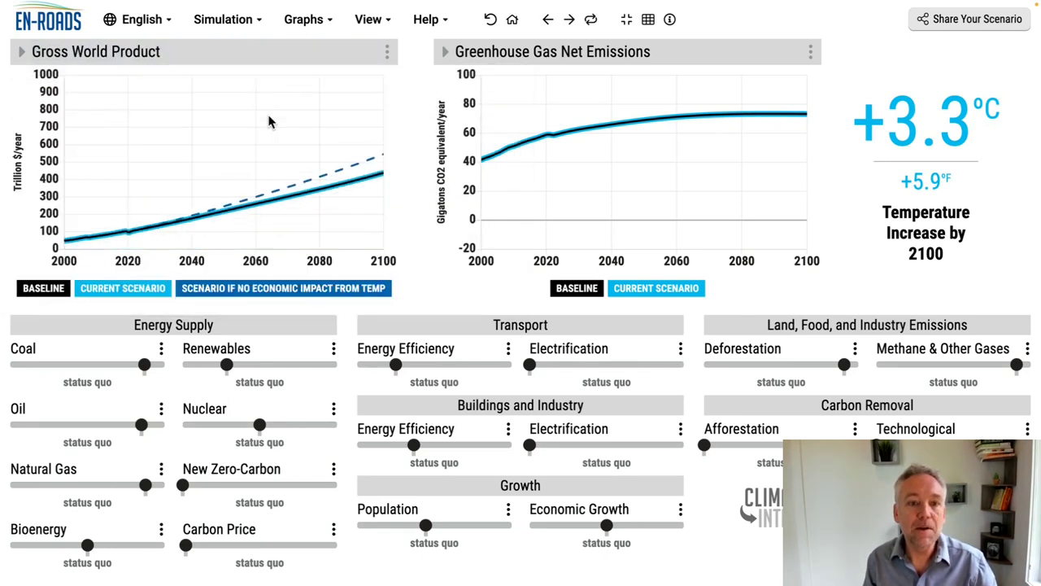
- Open the detailed Carbon Price settings and set the carbon price to 200 $/ton CO2
click(334, 530)
click(423, 445)
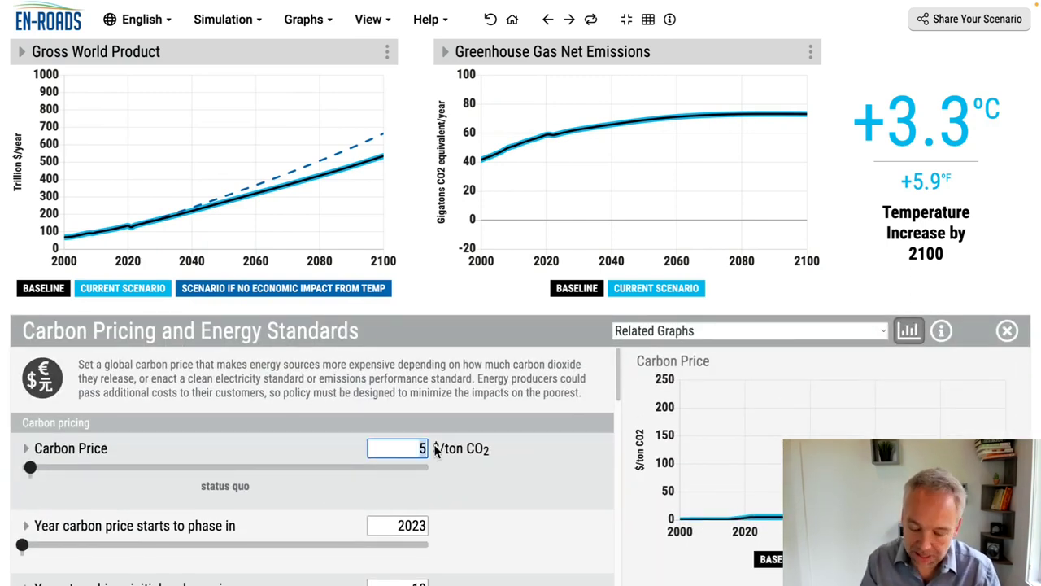
key(BackSpace)
text(200)
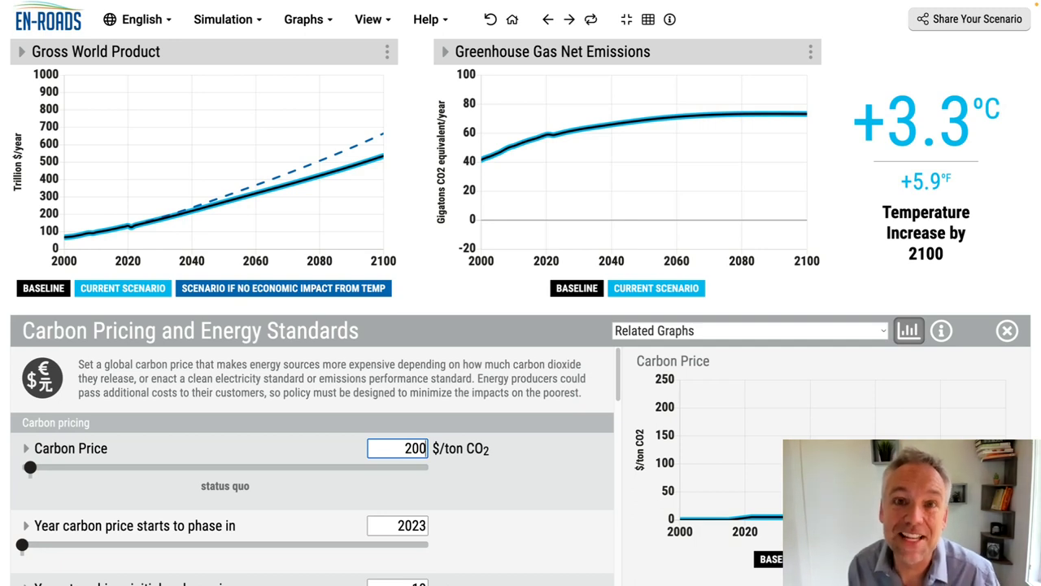
key(Return)
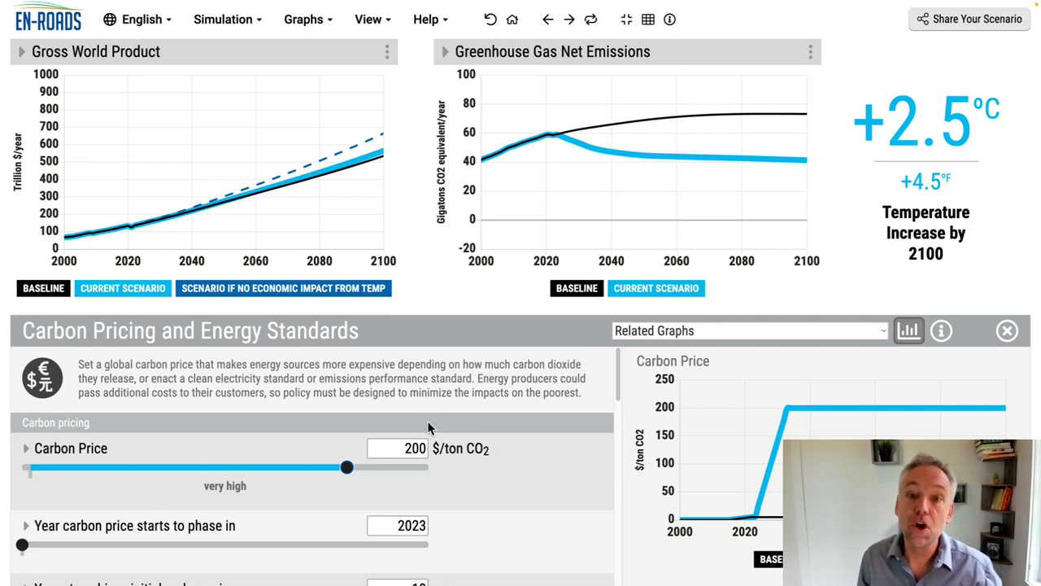
- Replay the carbon price change several times to examine its effect on Gross World Product and greenhouse gas emissions
click(592, 22)
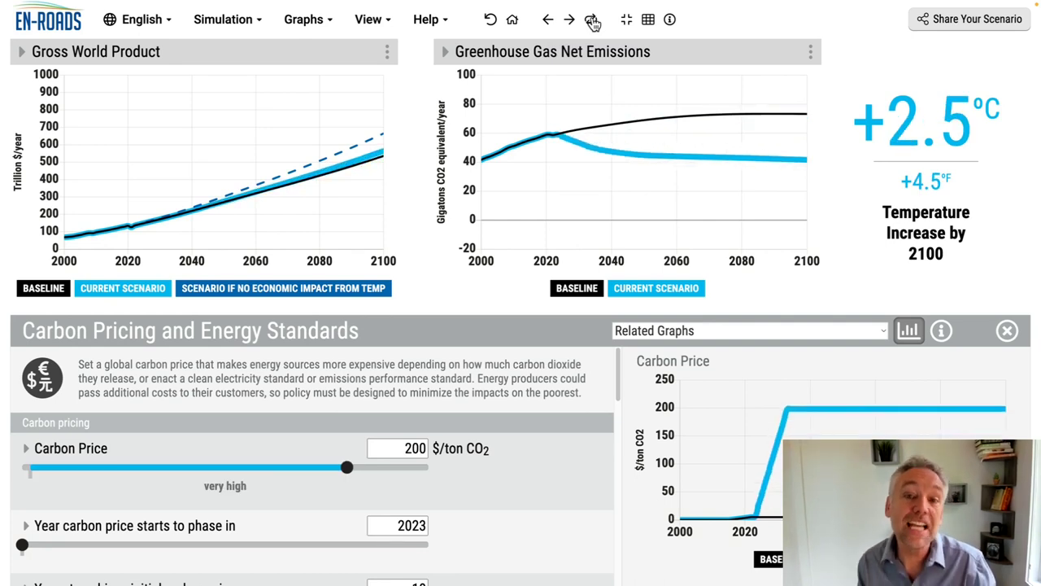
click(592, 22)
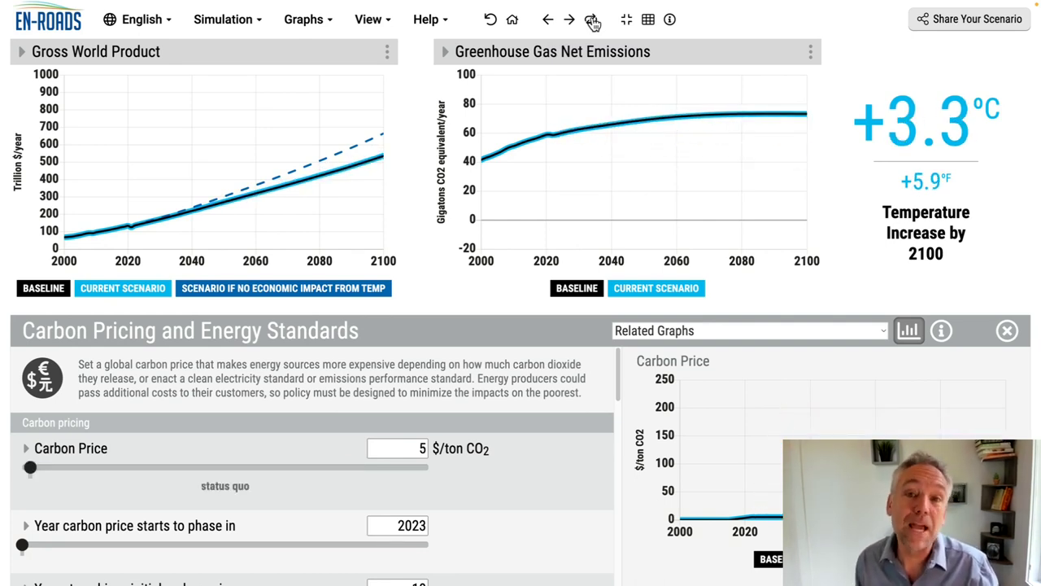
click(593, 22)
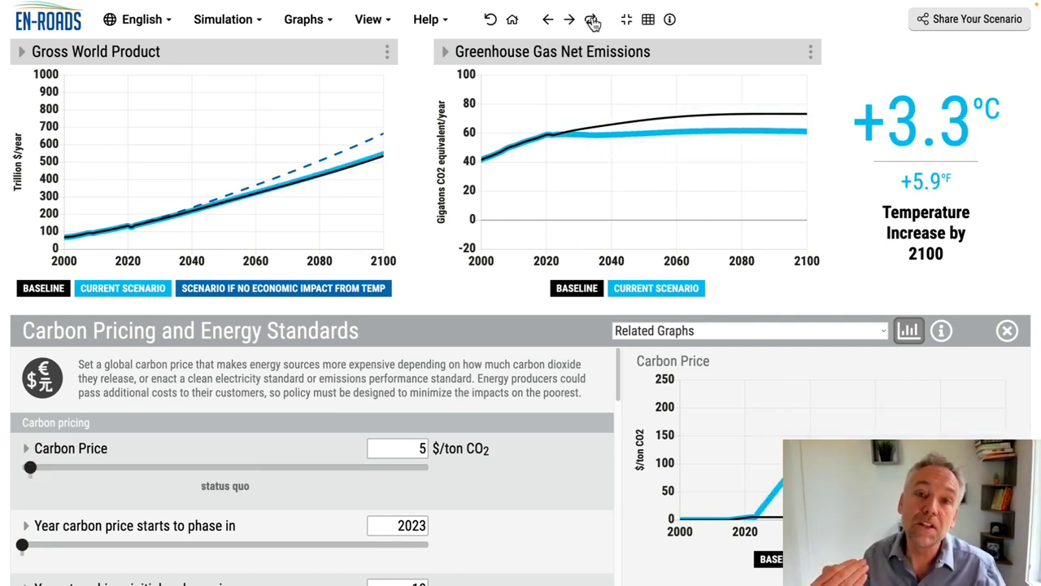
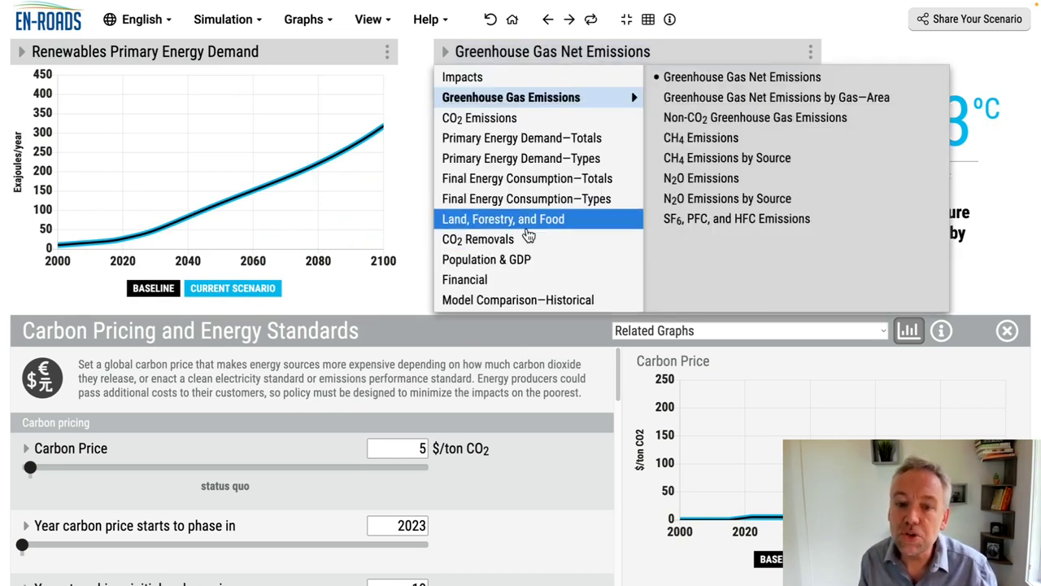
- Replace the Greenhouse Gas Net Emissions graph with Deforestation and Mature Forest Degradation, and close the carbon pricing settings
mouse_move(529, 232)
click(632, 116)
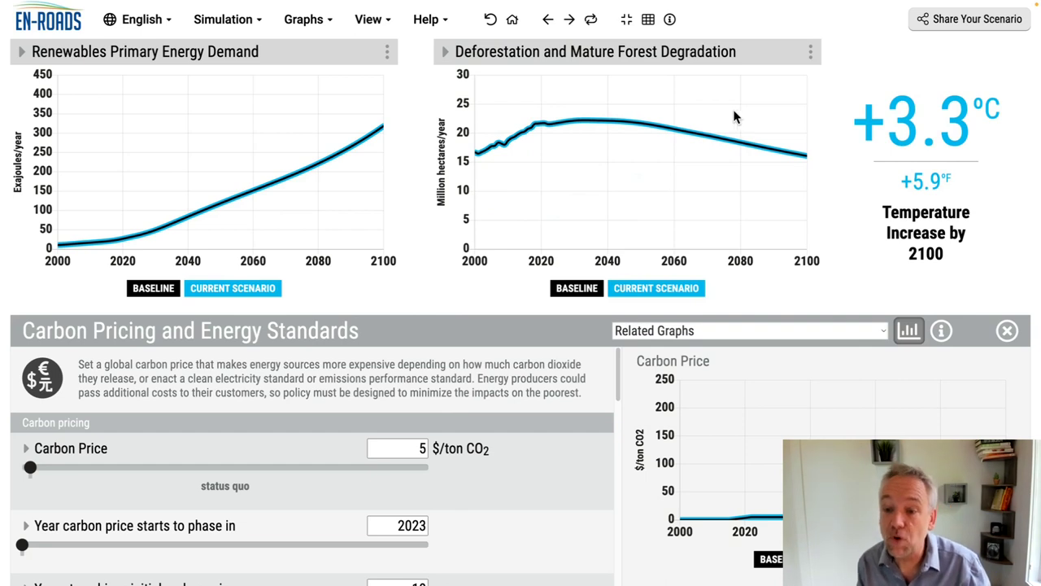
click(437, 305)
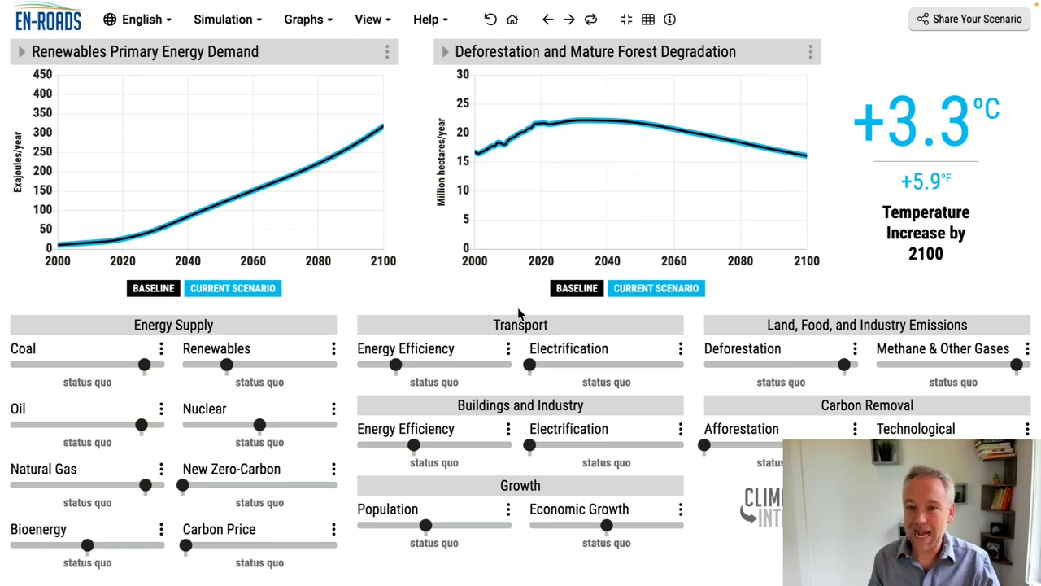
- Set Deforestation to highly reduced and replay the change to examine its effect on the Renewables Primary Energy Demand graph
click(708, 366)
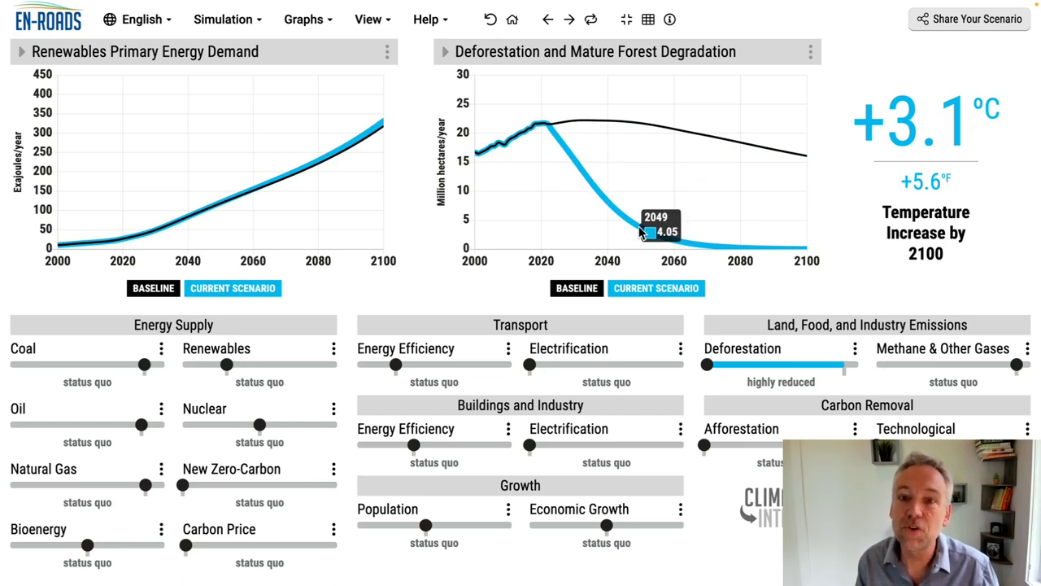
click(591, 22)
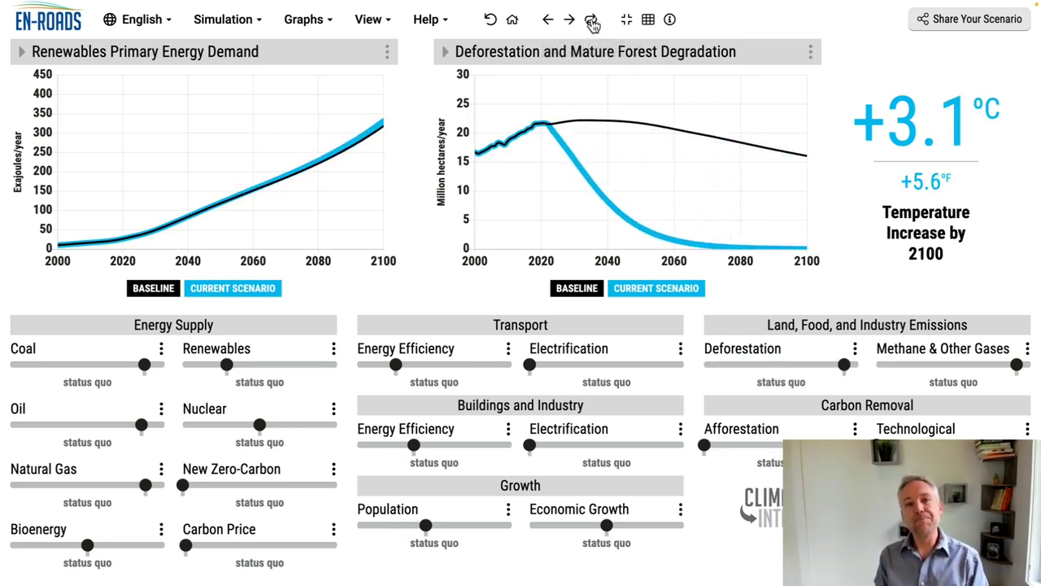
click(591, 21)
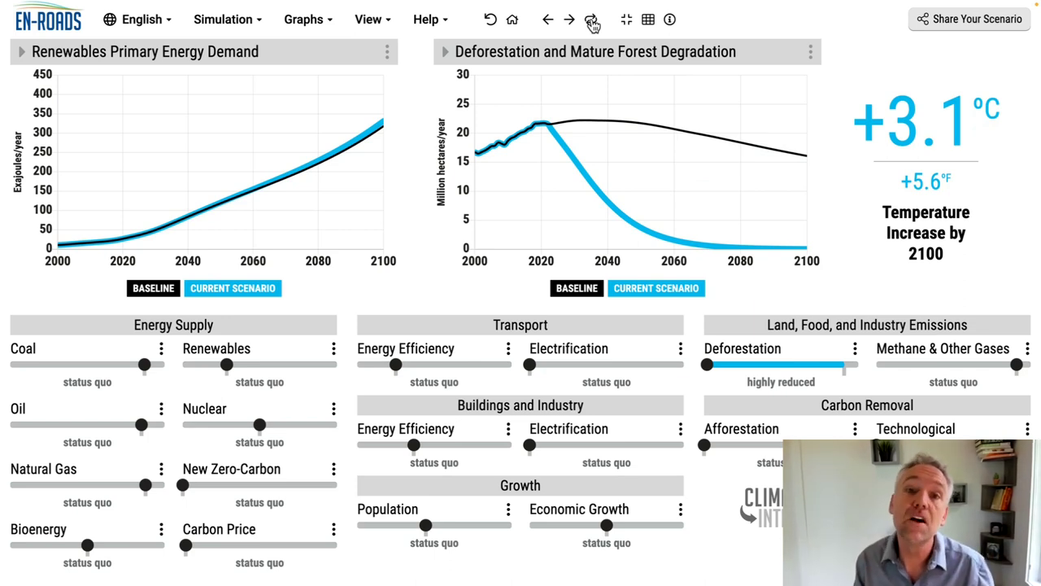
- Open the assumptions on the economic impact of climate change and display their related graph Reduction in GDP vs Temperature
click(228, 23)
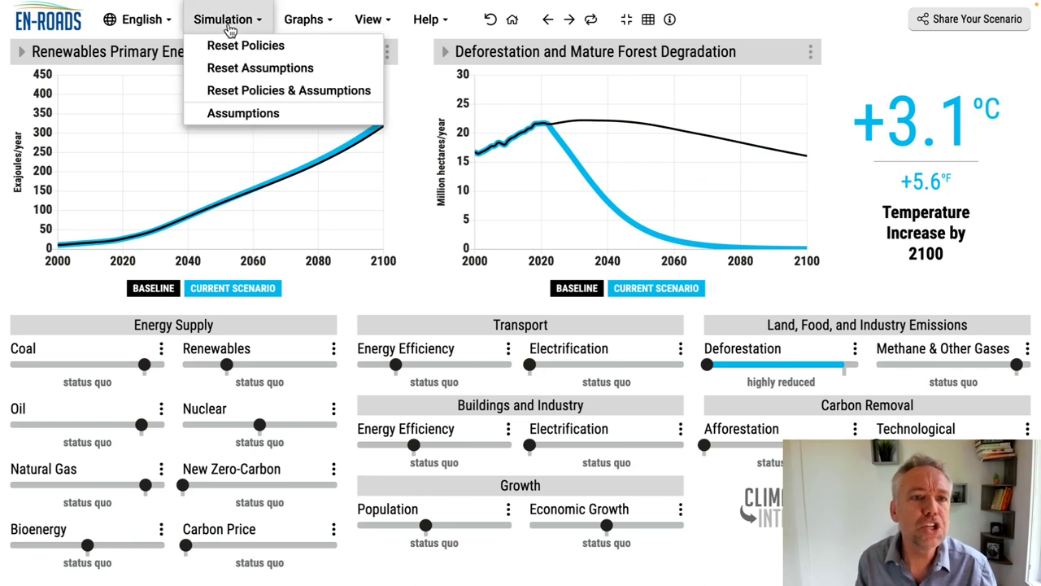
click(236, 113)
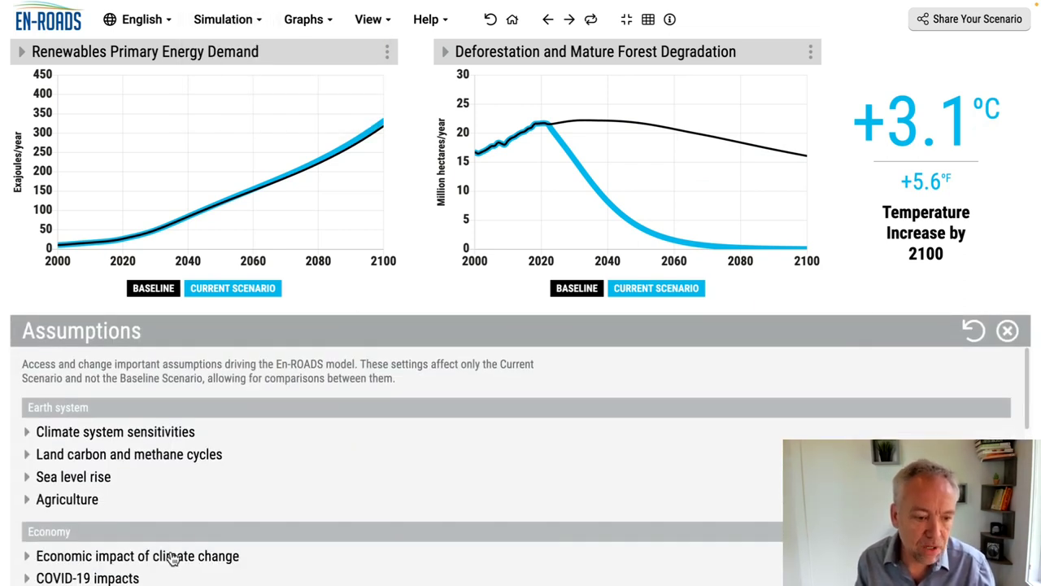
scroll(182, 536, down, 1)
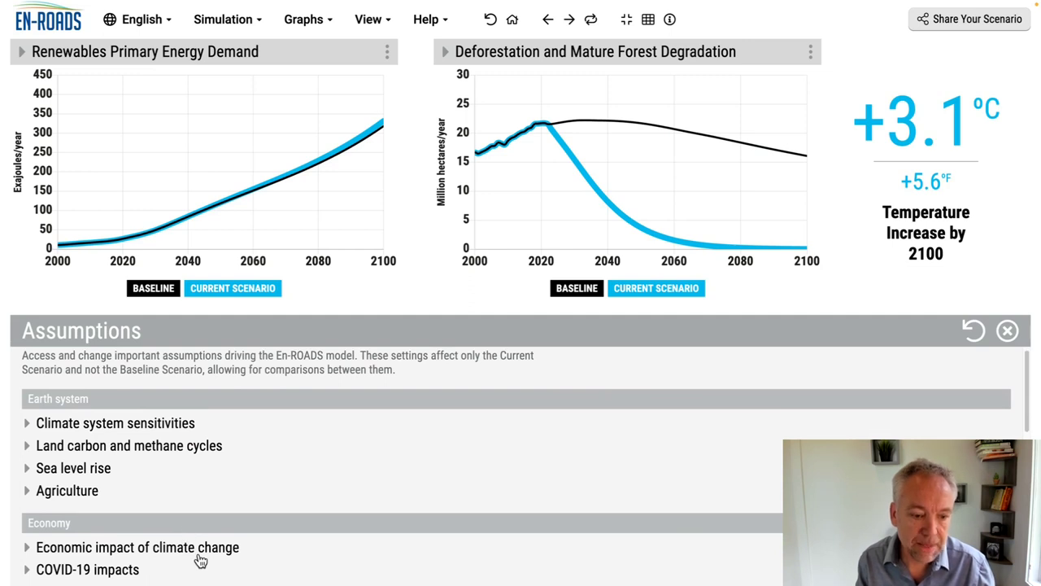
click(200, 552)
scroll(208, 547, down, 2)
scroll(208, 546, down, 3)
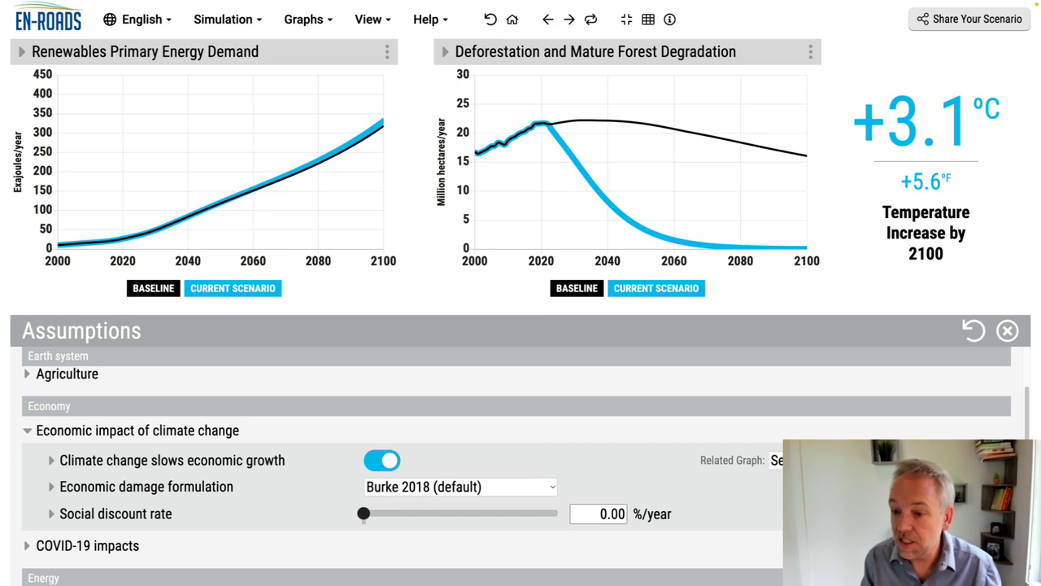
click(801, 462)
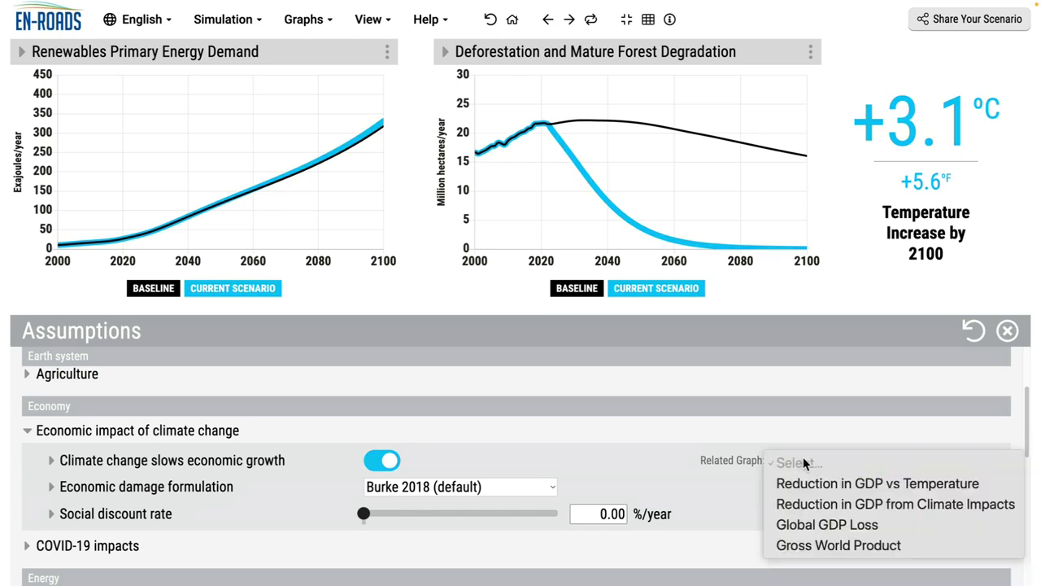
click(879, 488)
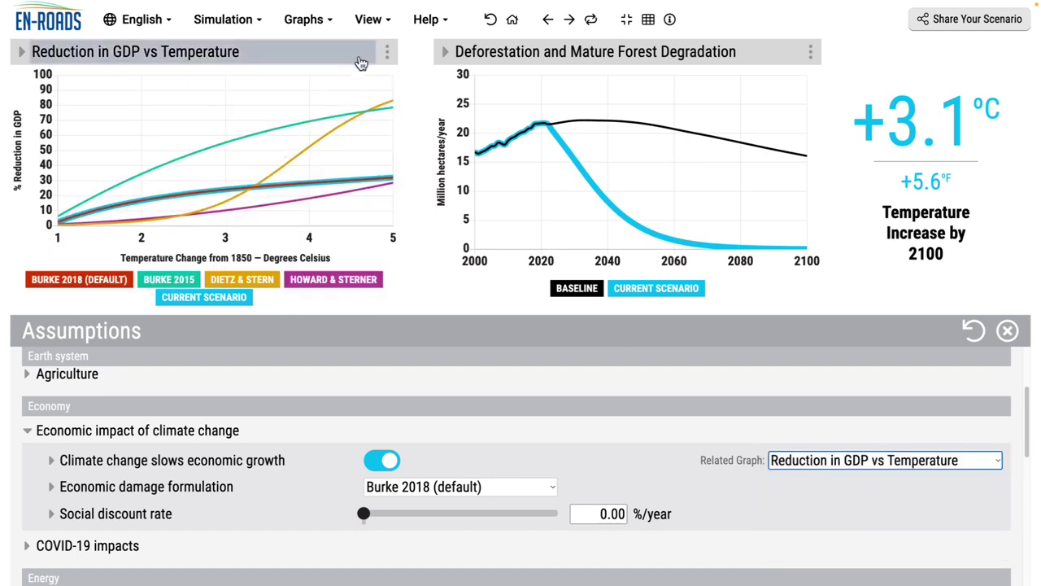
- Enlarge the Reduction in GDP vs Temperature graph to compare the damage curves, and close the enlarged view
click(387, 52)
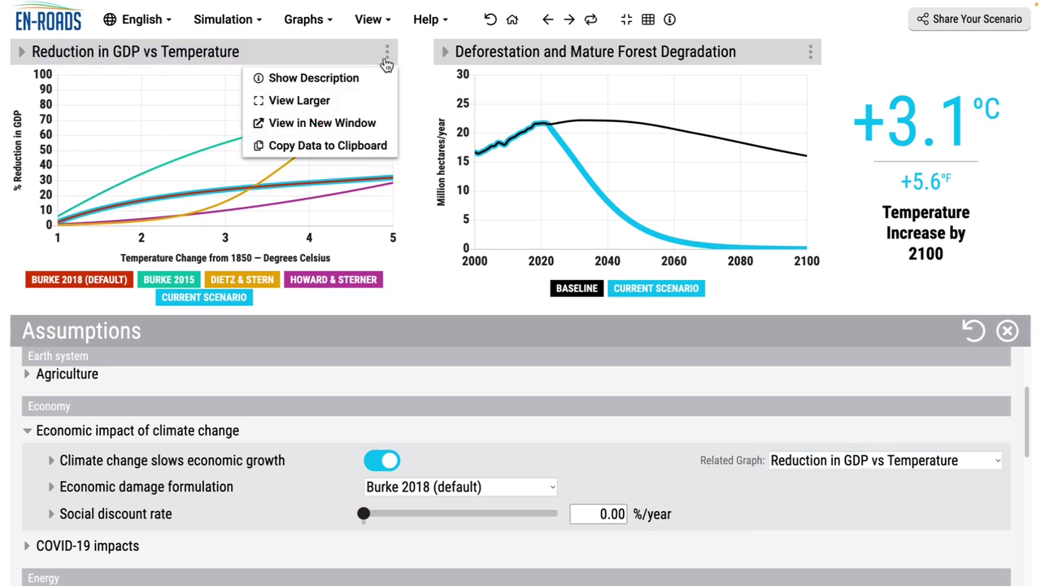
click(350, 102)
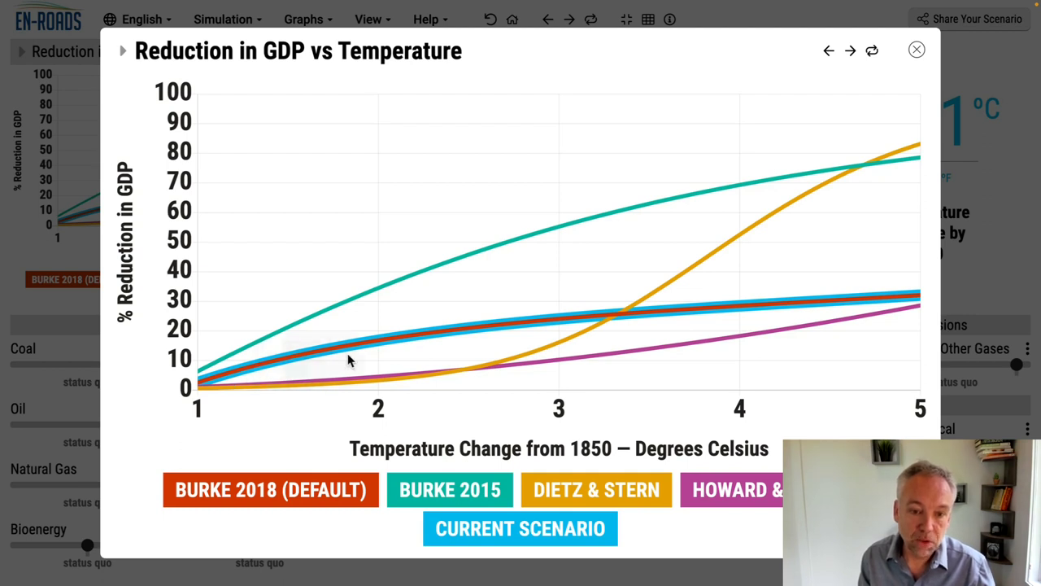
mouse_move(379, 346)
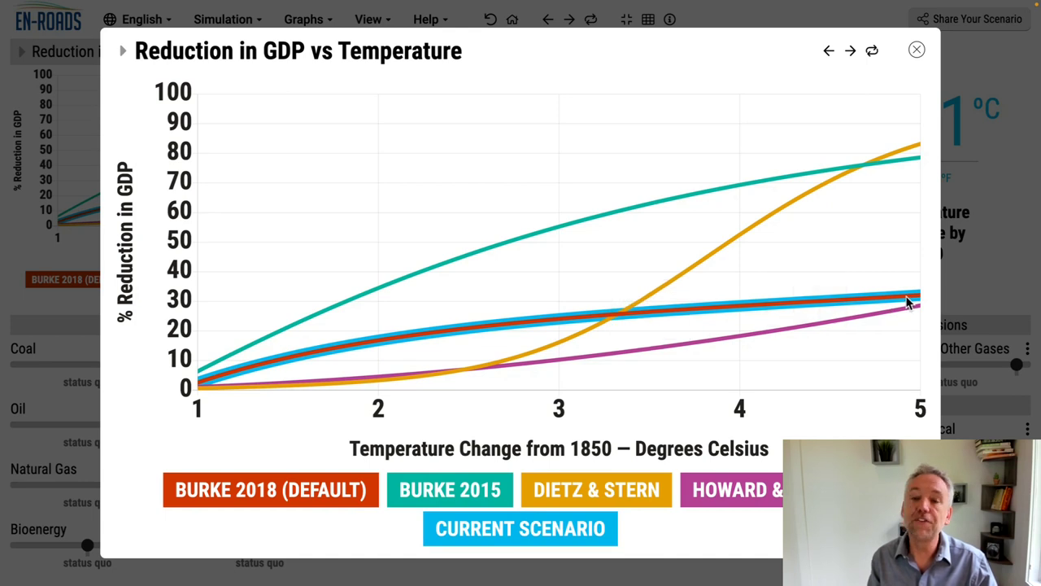
click(917, 50)
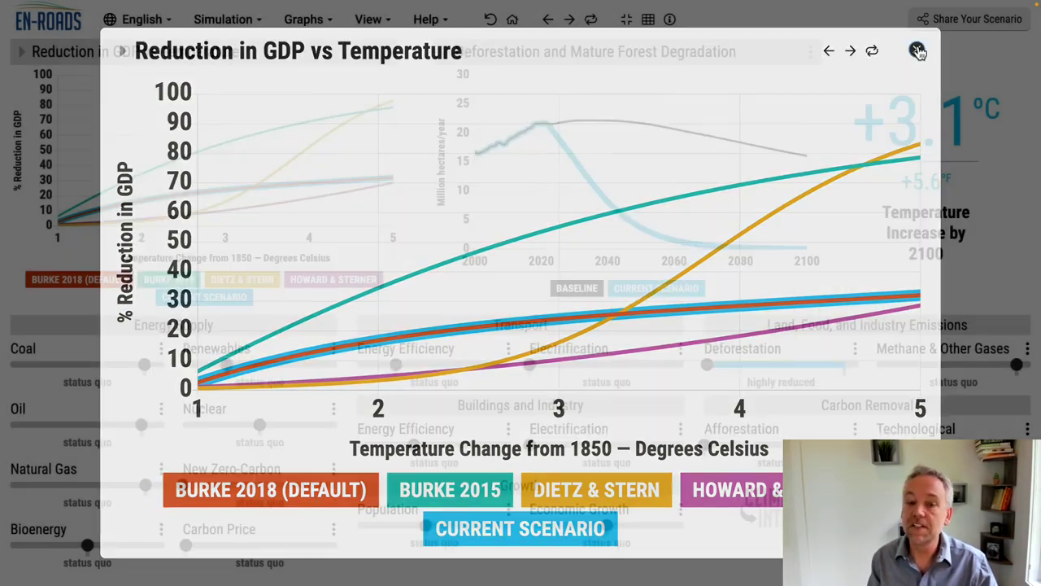
- Reopen the simulation assumptions at the settings for the economic impact of climate change
mouse_move(236, 4)
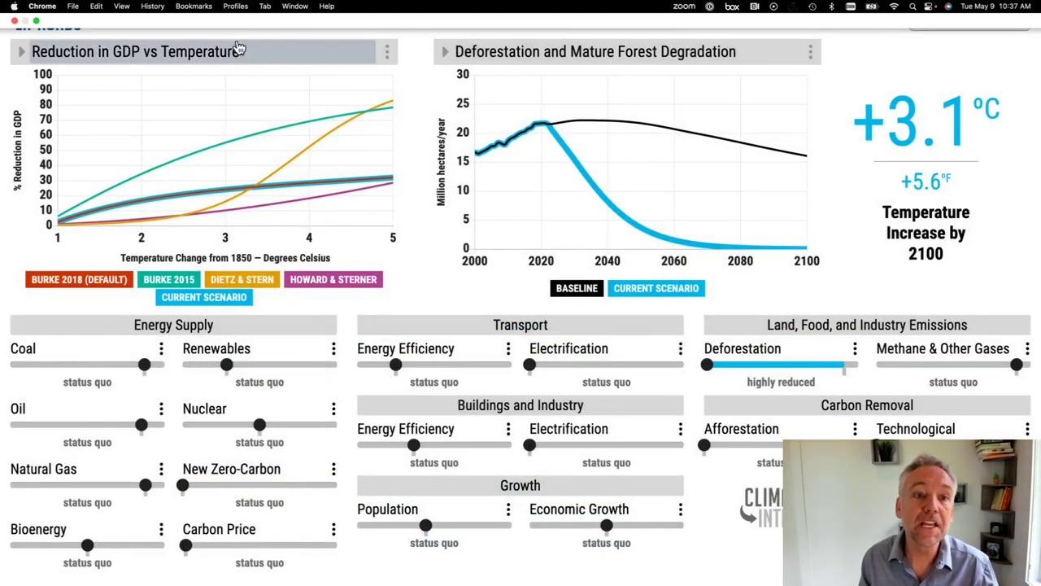
click(231, 20)
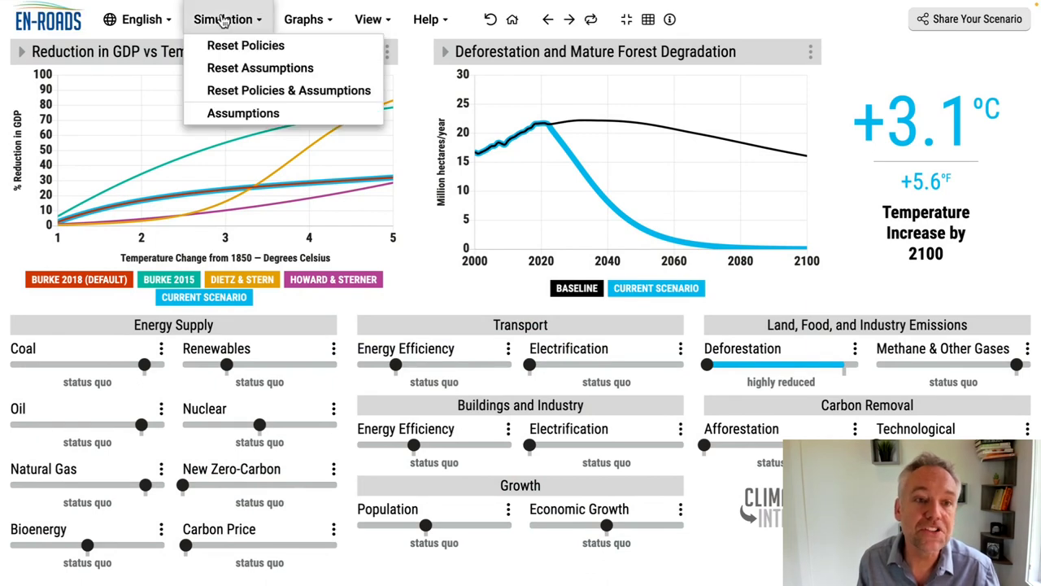
click(253, 122)
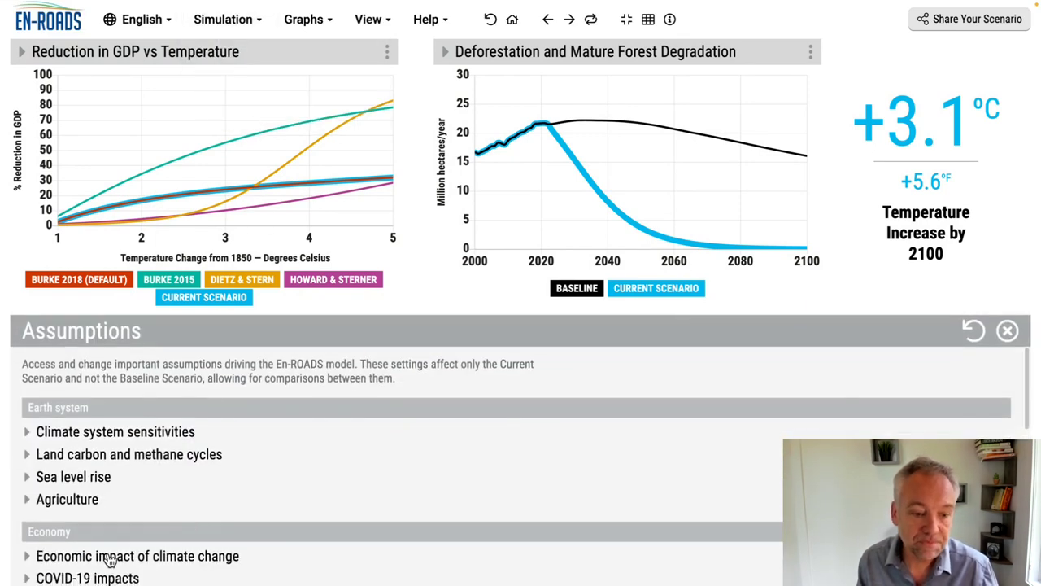
scroll(197, 508, down, 4)
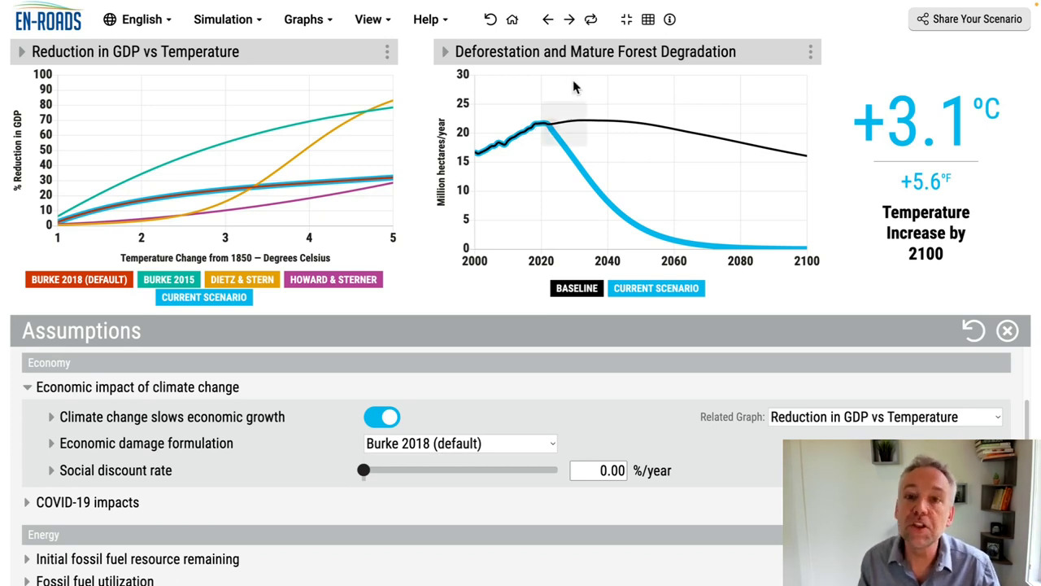
- Replace the Deforestation and Mature Forest Degradation graph with Gross World Product and examine its scenario curves
click(562, 56)
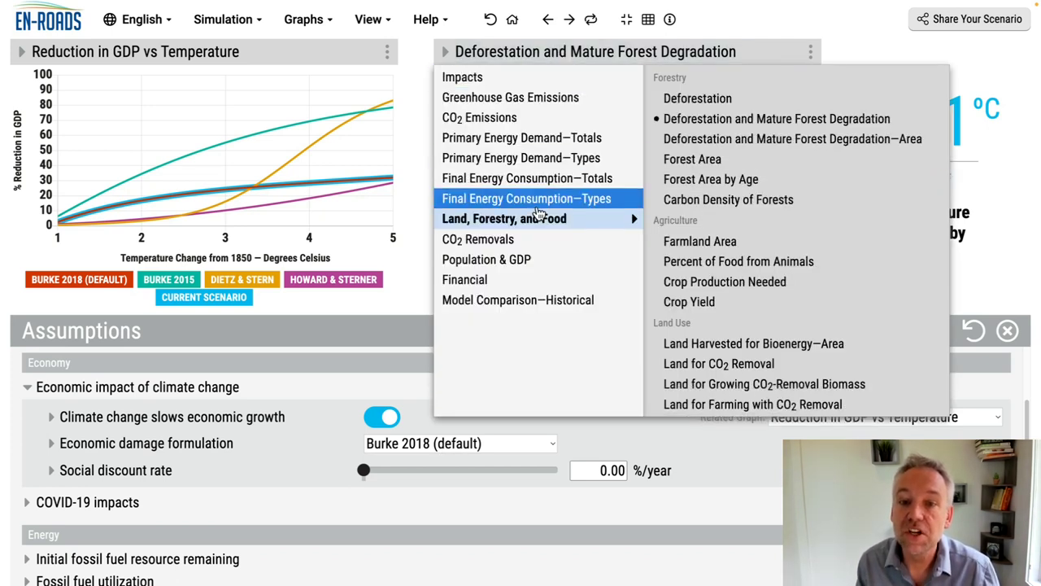
mouse_move(539, 261)
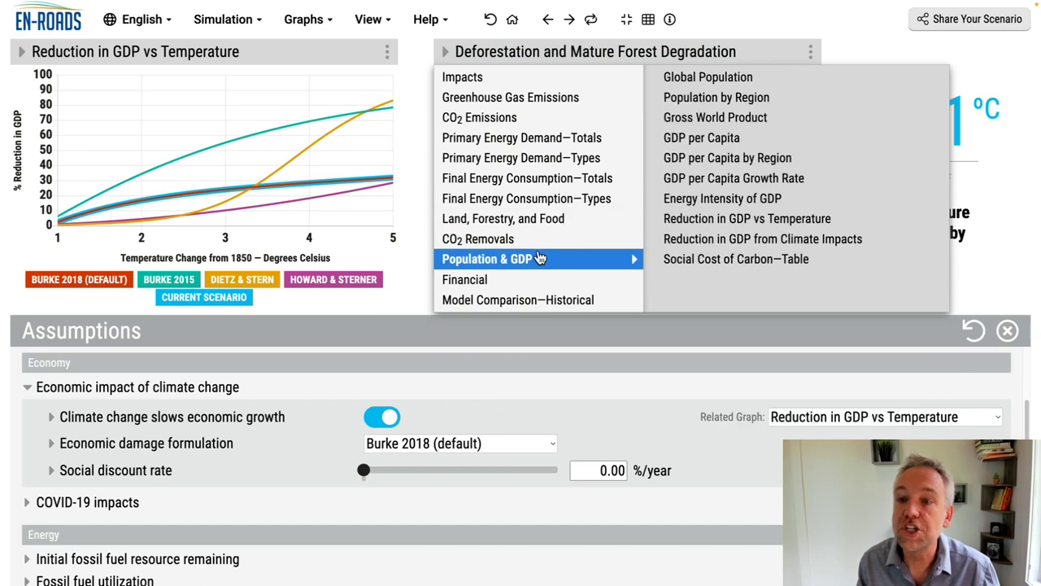
click(718, 122)
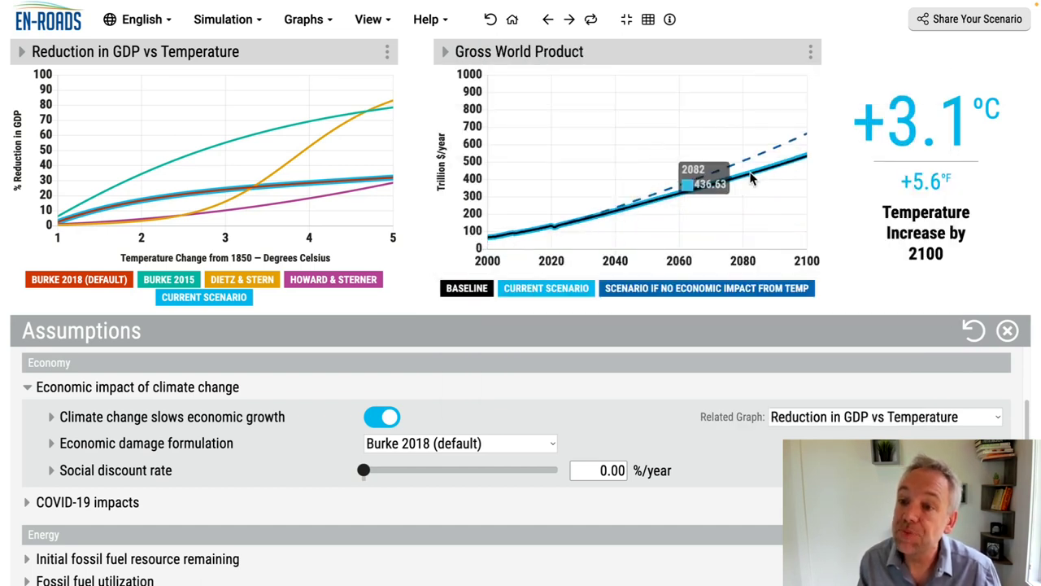
mouse_move(779, 168)
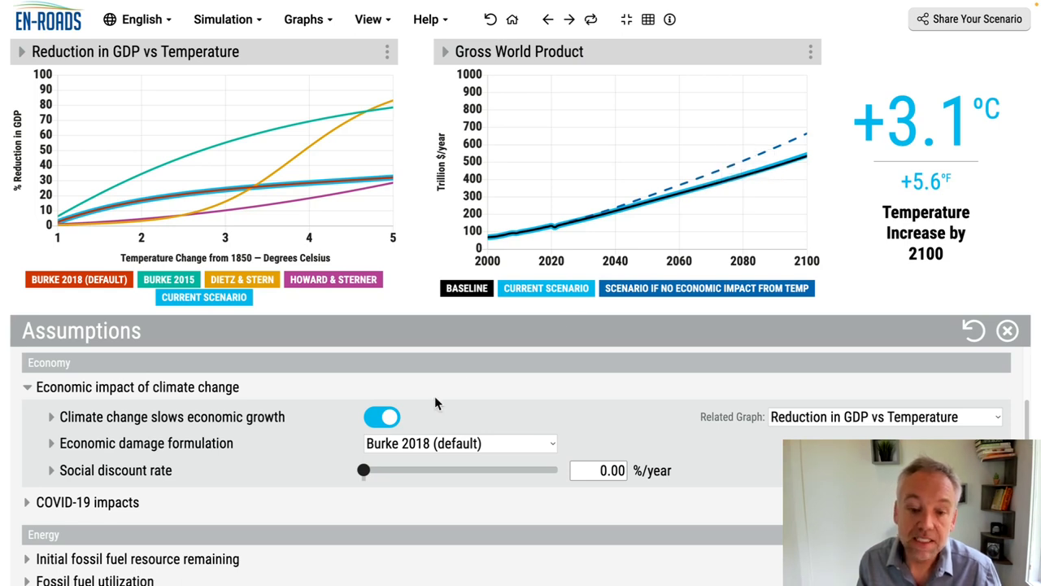
- Set the economic damage formulation to Burke 2015 and replay the change to examine its effect on Gross World Product
click(411, 443)
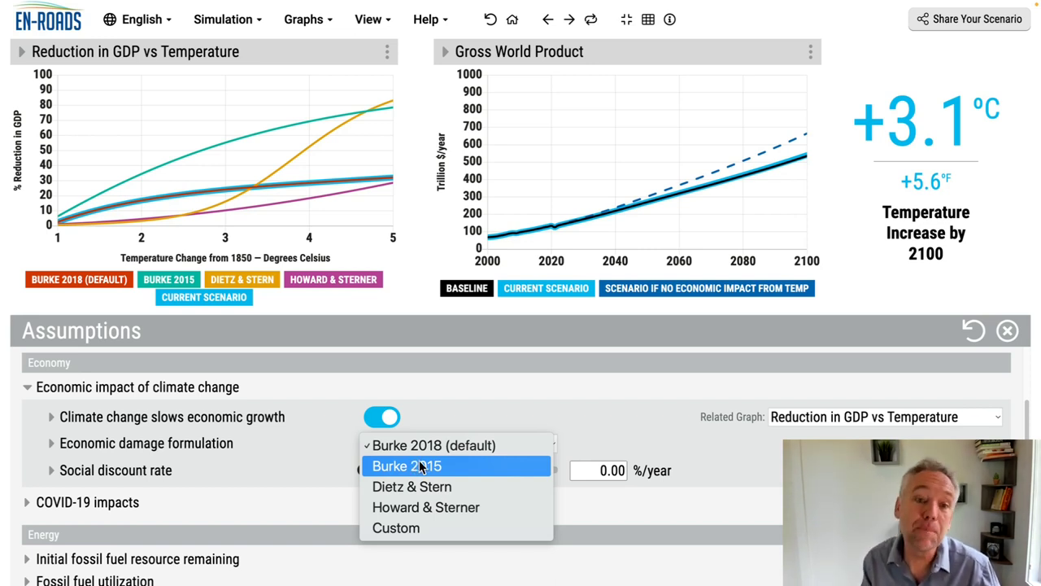
click(420, 466)
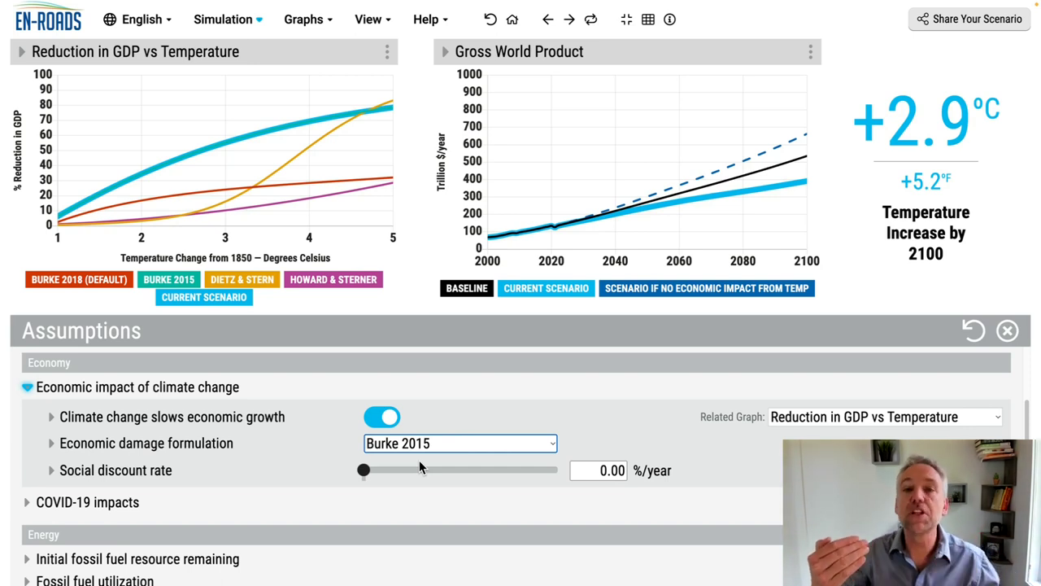
click(591, 19)
click(593, 21)
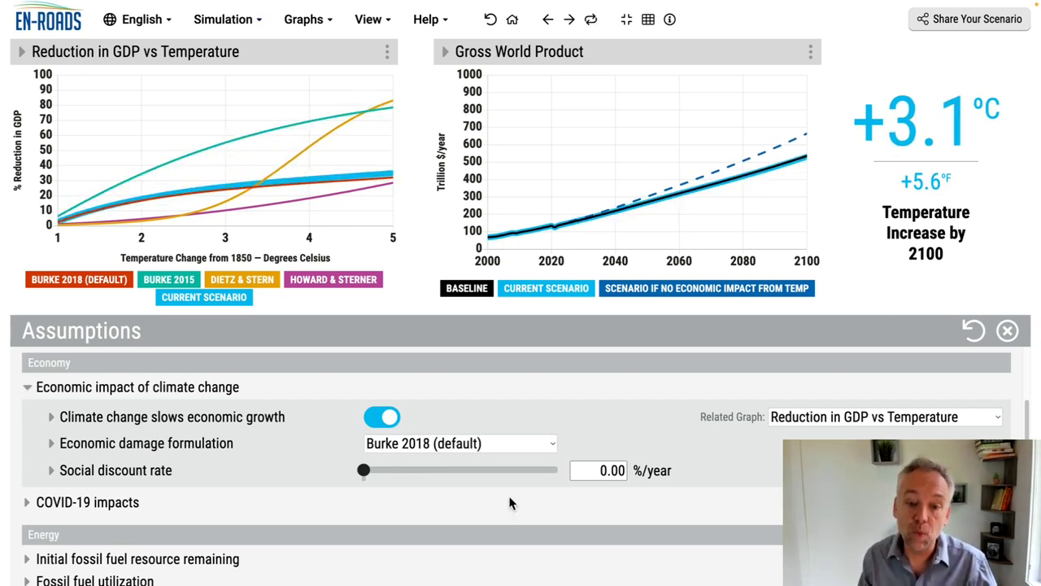
- Try the Burke 2015 and Howard & Sterner economic damage formulations in turn to compare their effects on GDP
click(410, 451)
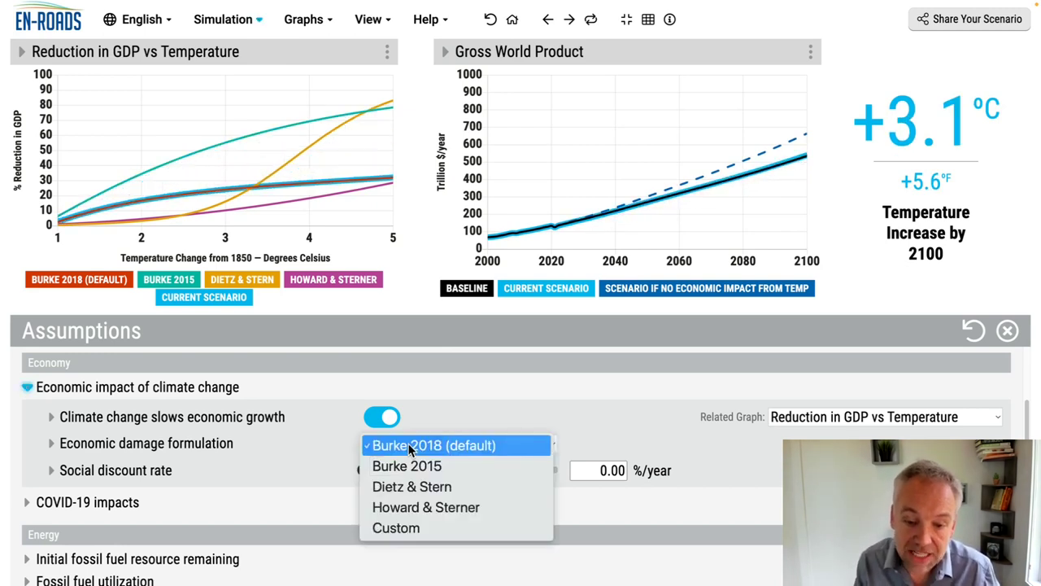
click(406, 465)
click(411, 445)
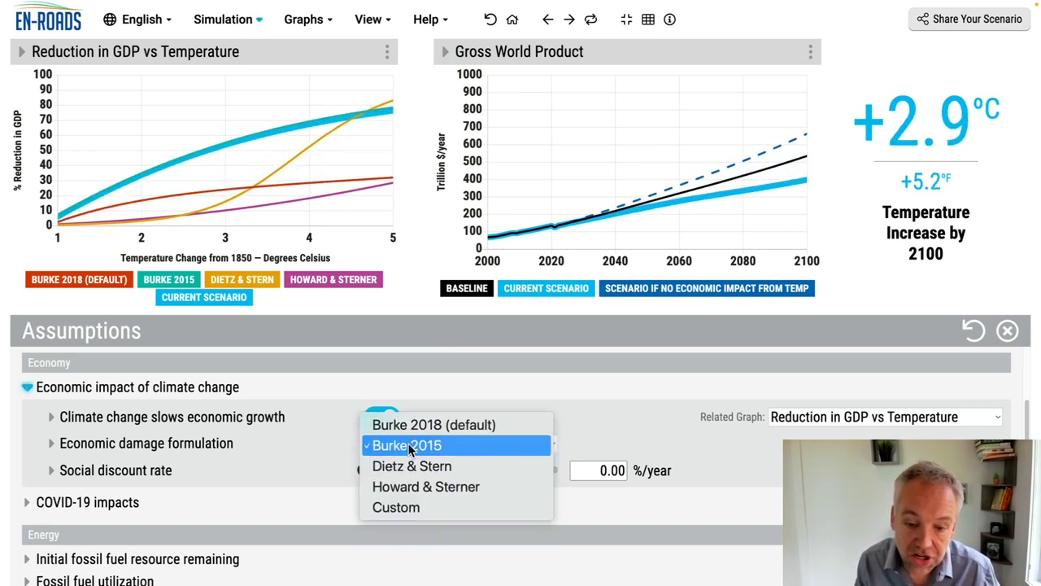
click(424, 488)
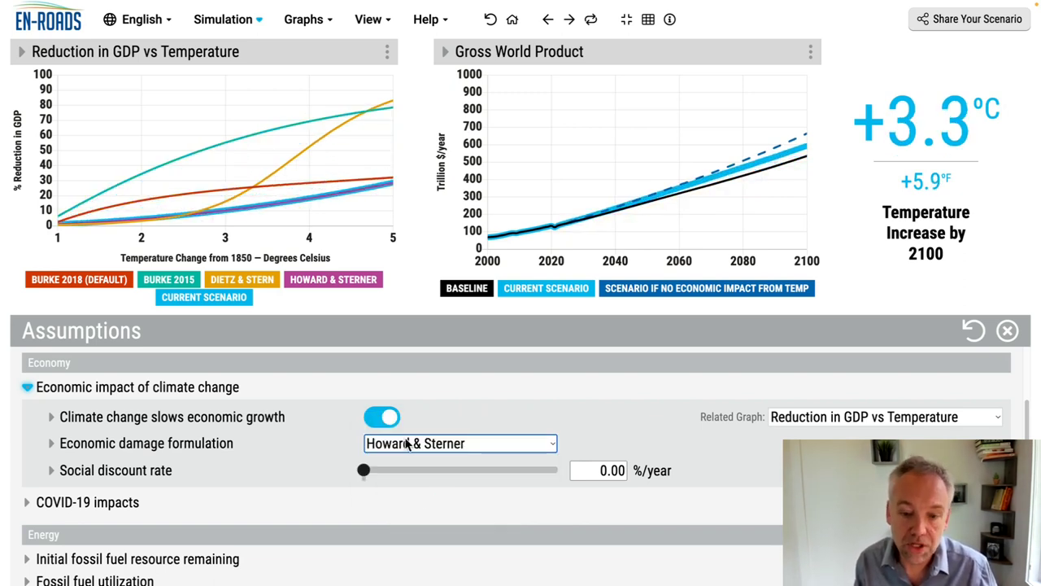
- Define a Custom economic damage formulation with a 20% reduction in GDP at 2ºC and a maximum reduction of 67%
click(409, 444)
click(415, 467)
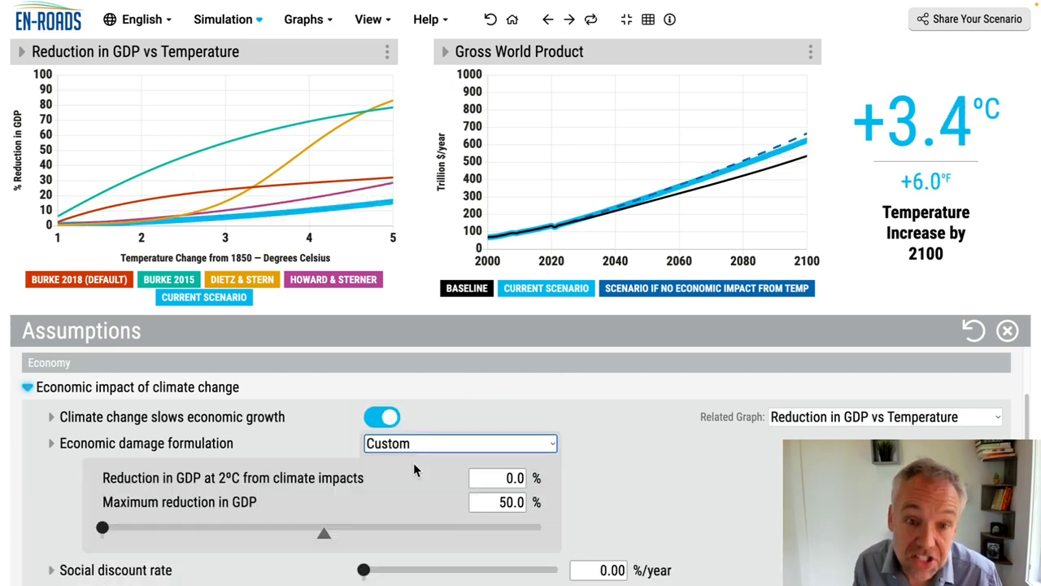
click(409, 444)
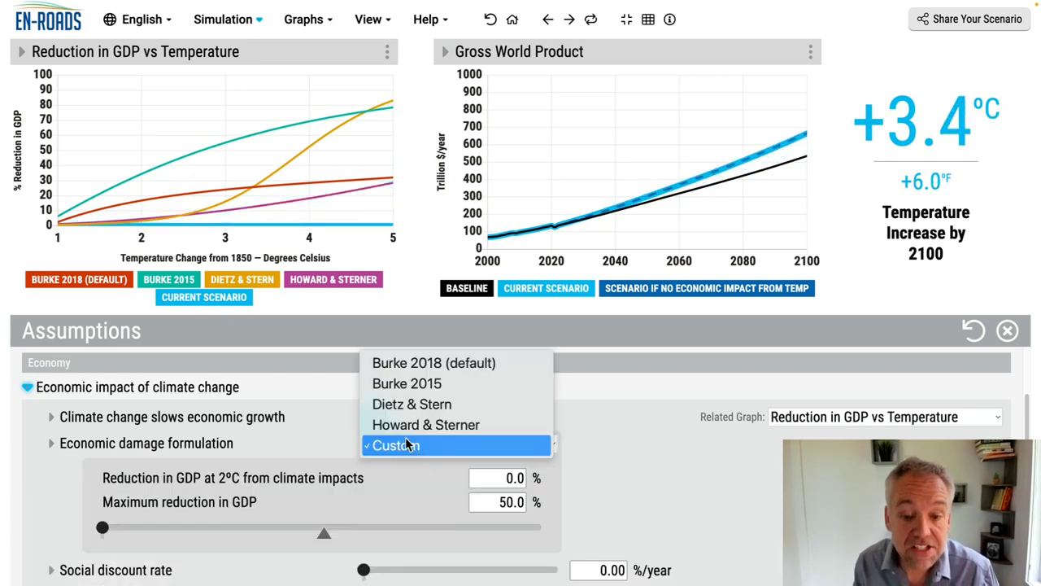
click(504, 481)
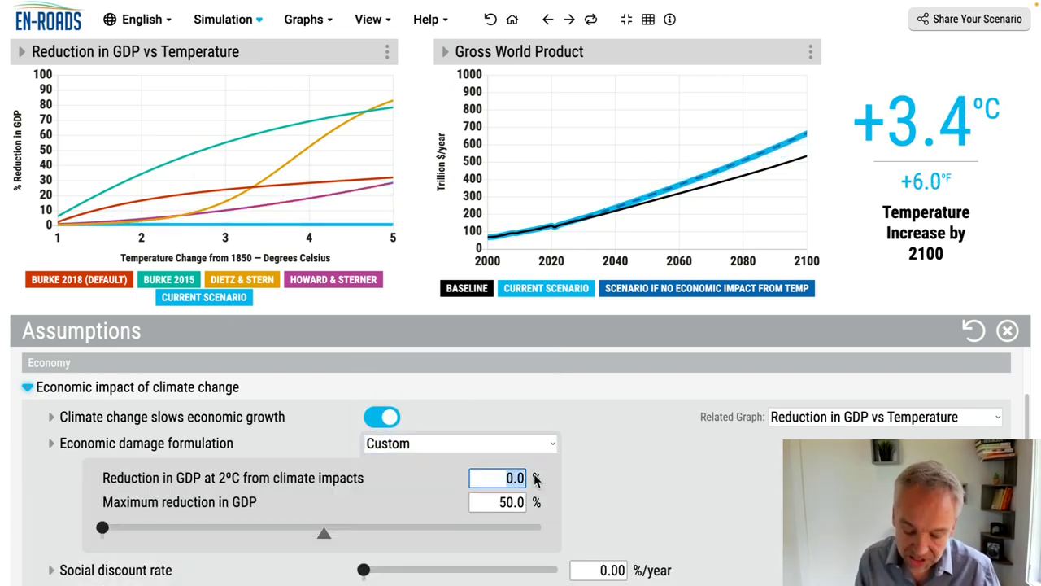
text(20)
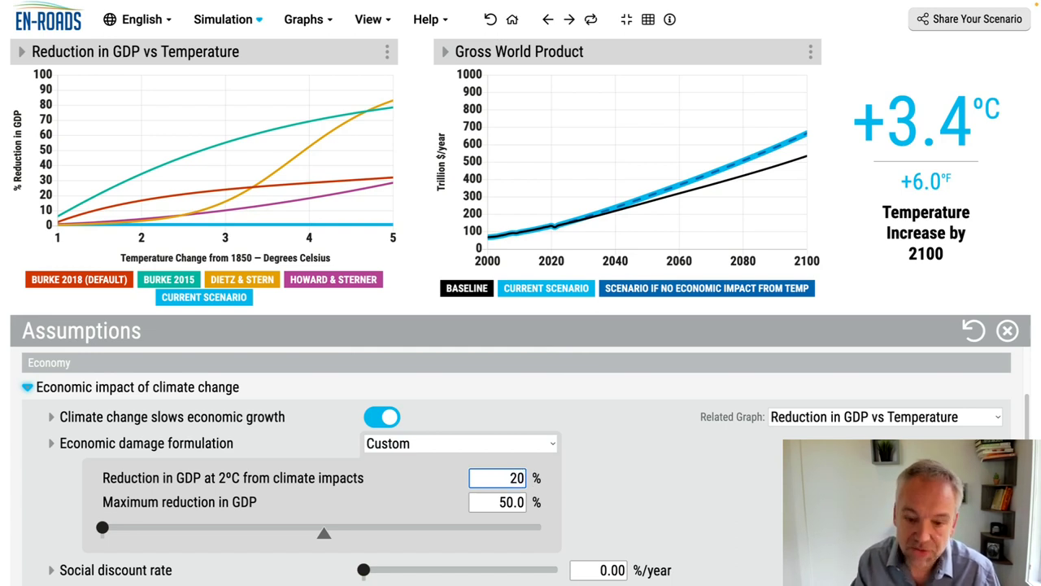
key(Tab)
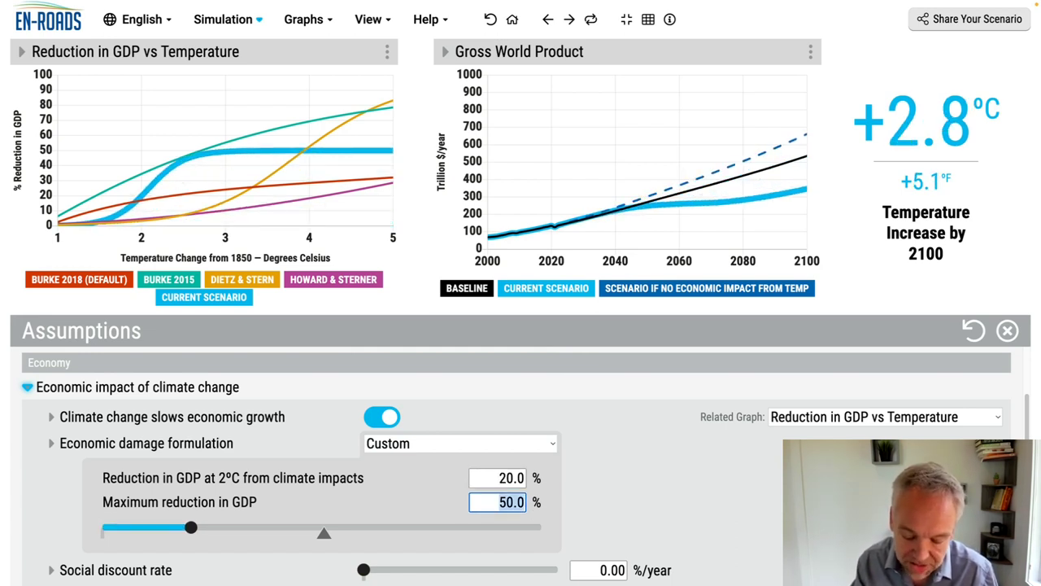
text(67)
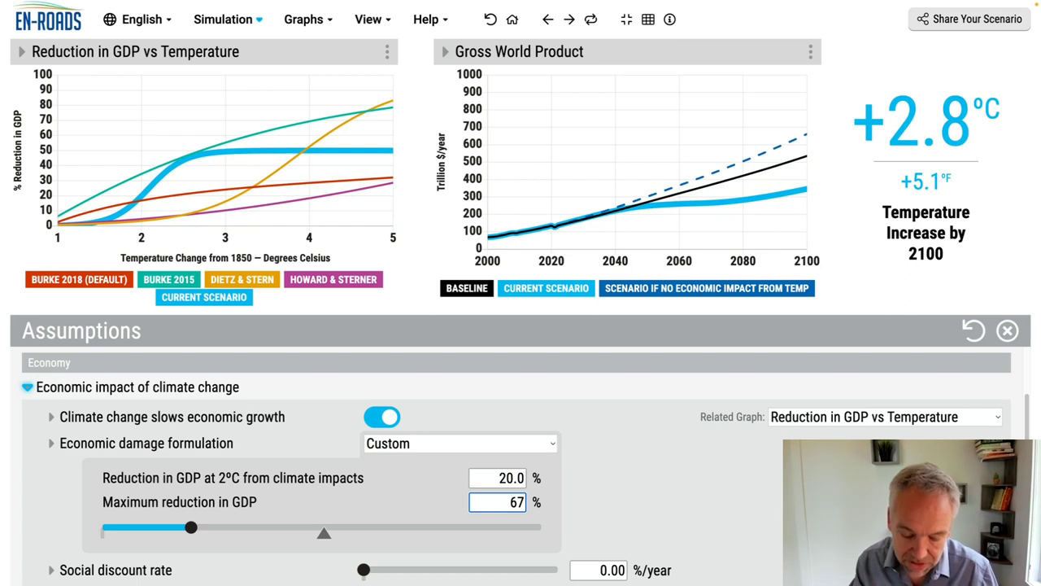
key(Return)
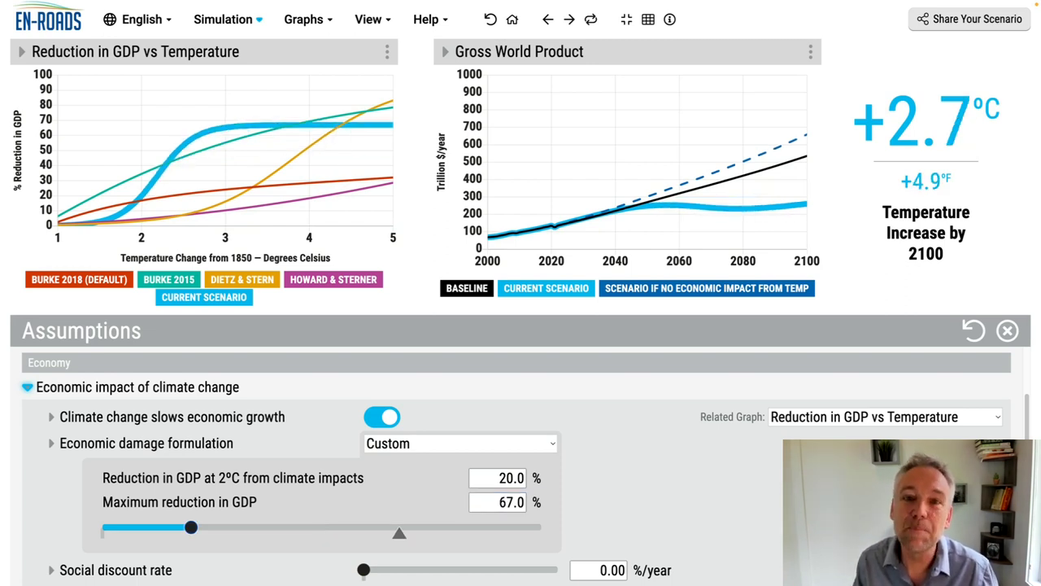